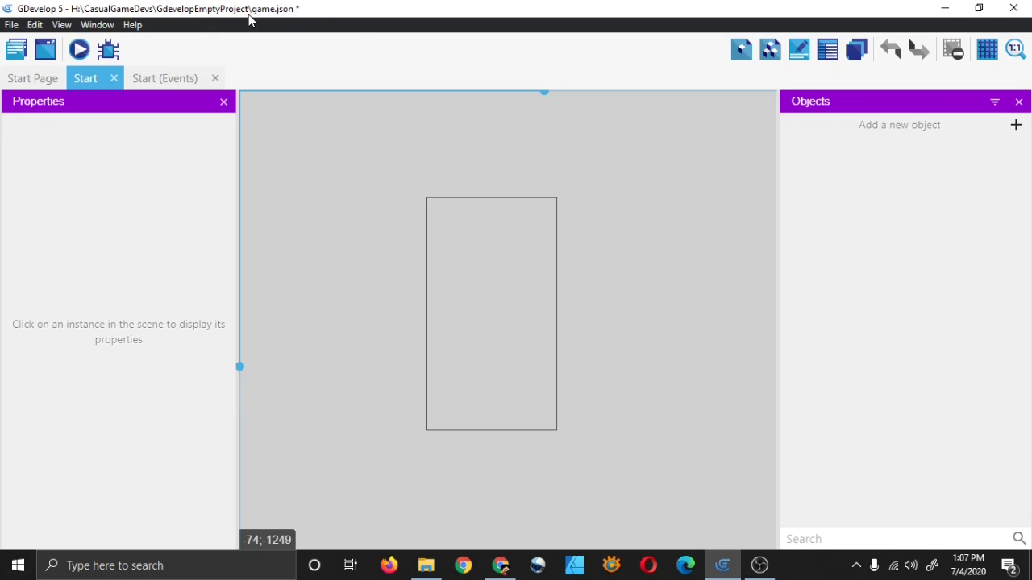
- Review the game's resolution, resize mode, frame rate, orientation and scale mode in the project properties
{"action": "left_click", "coordinate": [12, 51]}
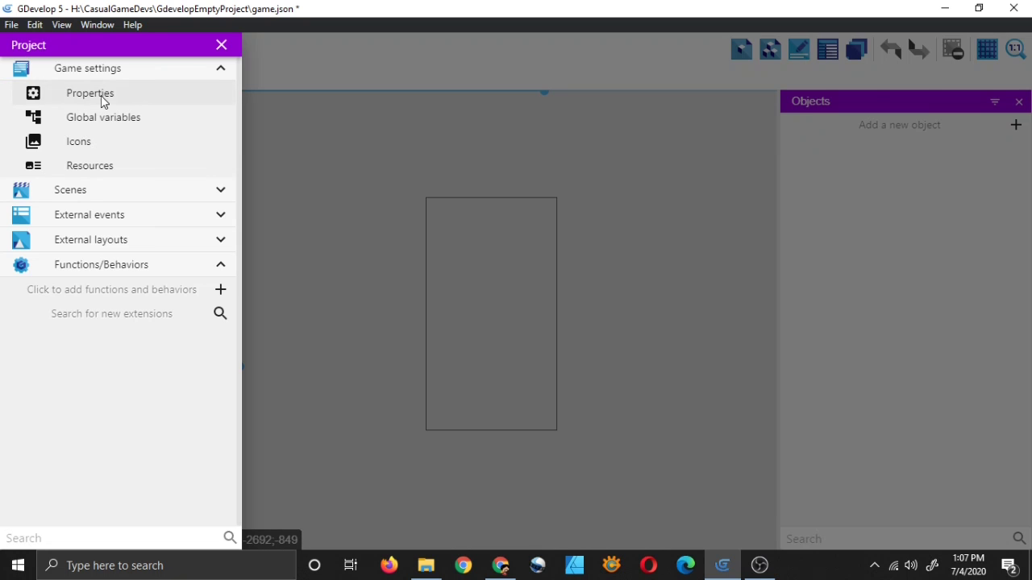
{"action": "left_click", "coordinate": [91, 93]}
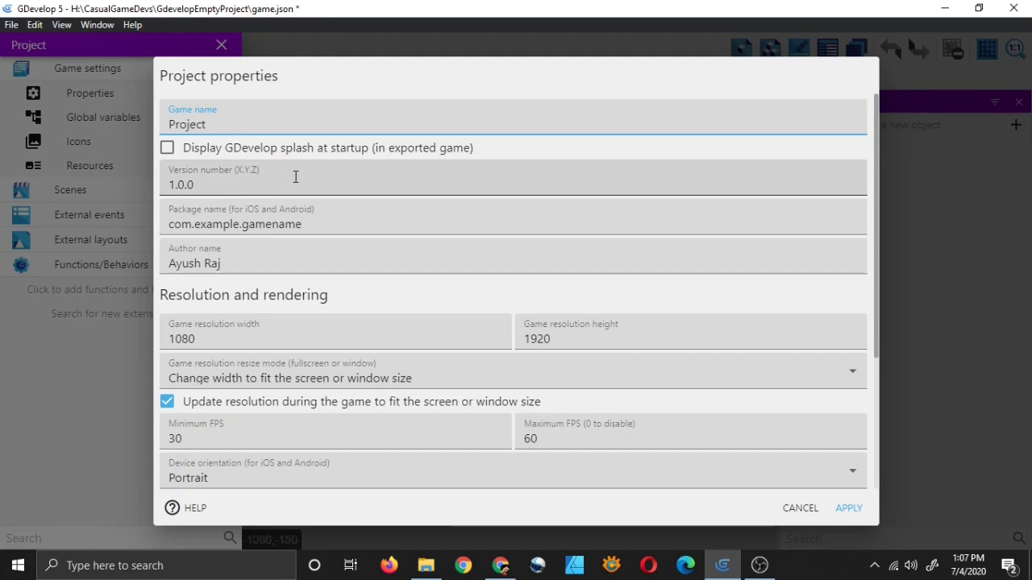
{"action": "scroll", "coordinate": [500, 310], "scroll_direction": "down", "scroll_amount": 1}
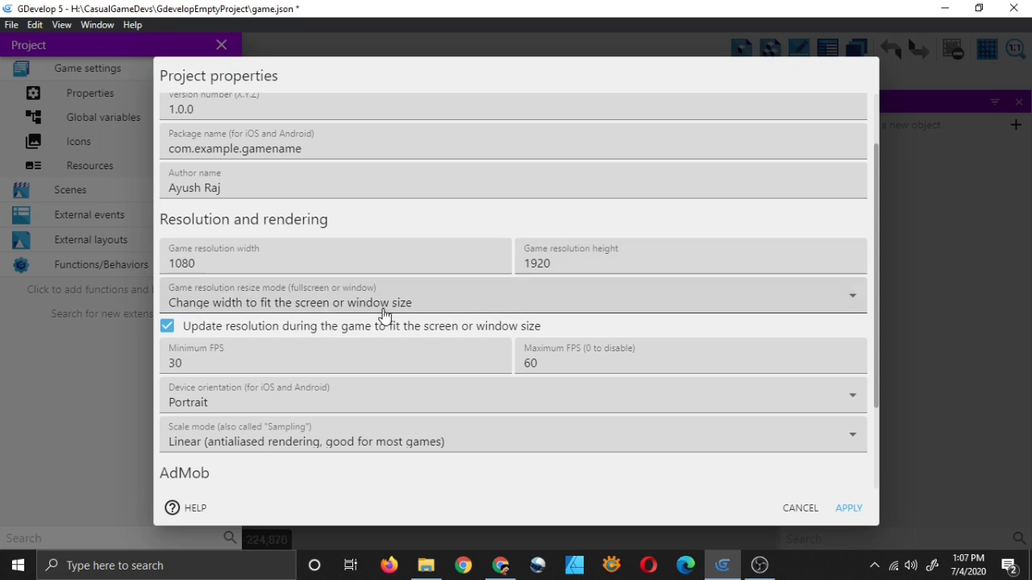
{"action": "scroll", "coordinate": [436, 353], "scroll_direction": "down", "scroll_amount": 1}
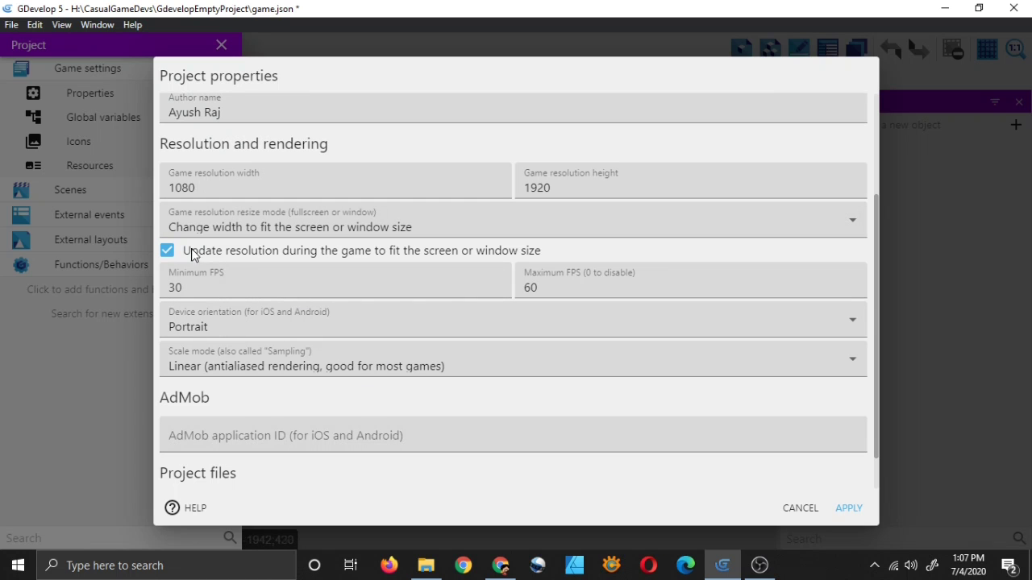
{"action": "scroll", "coordinate": [521, 379], "scroll_direction": "down", "scroll_amount": 1}
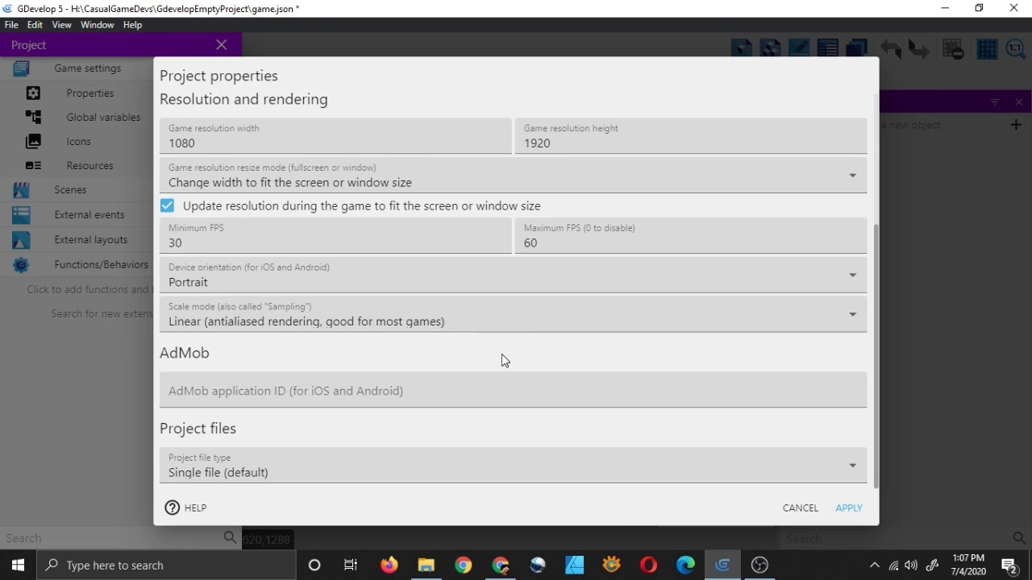
{"action": "left_click", "coordinate": [852, 509]}
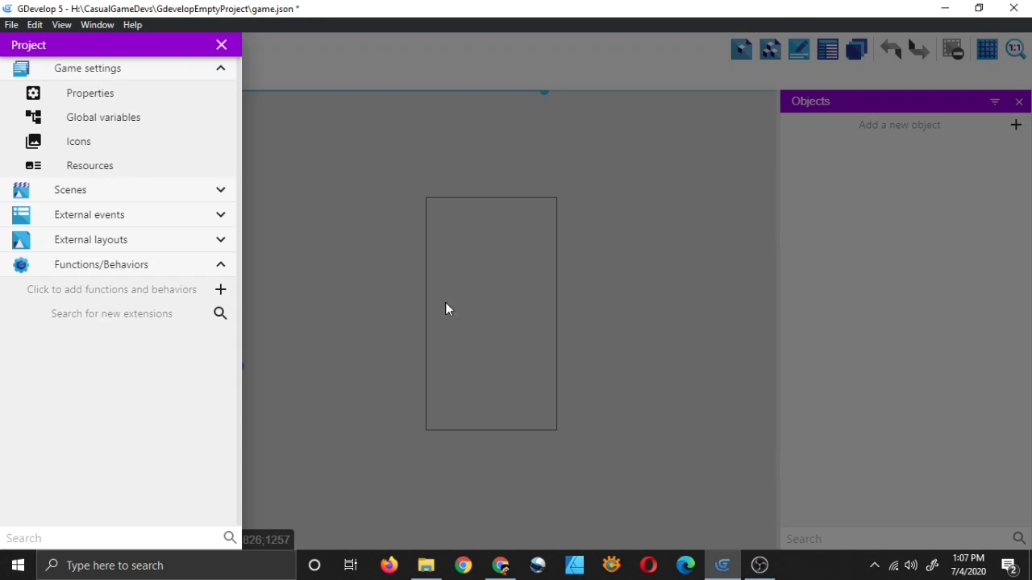
{"action": "left_click", "coordinate": [222, 45]}
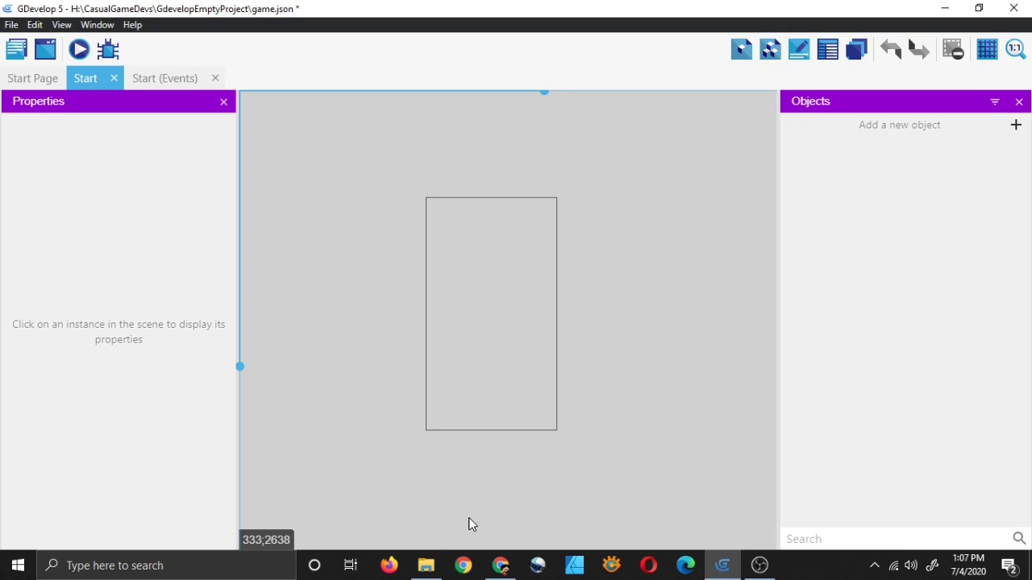
- Switch to the browser and look through the phone screen resolutions on the Screen Sizes site
{"action": "left_click", "coordinate": [500, 566]}
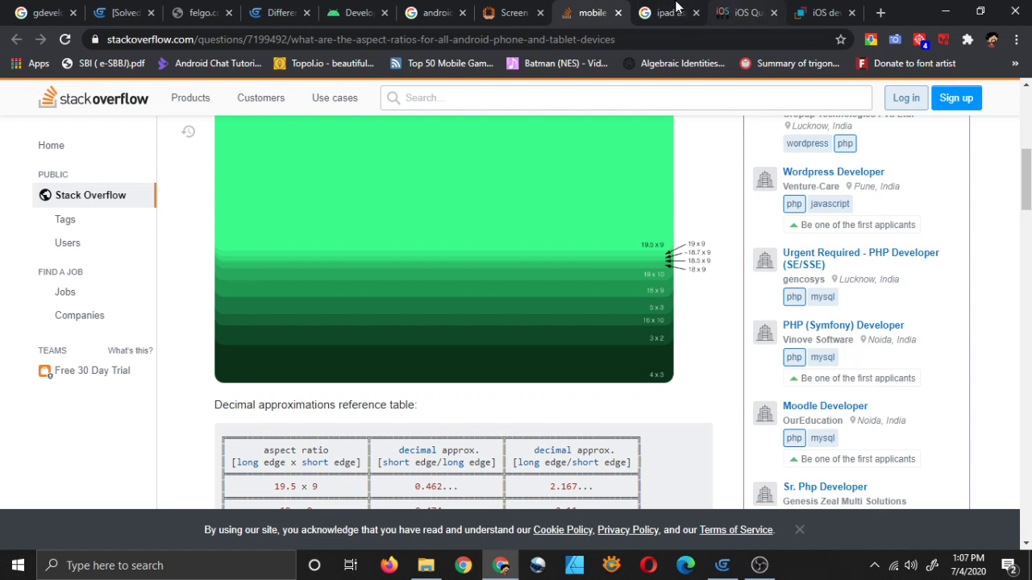
{"action": "left_click", "coordinate": [509, 12]}
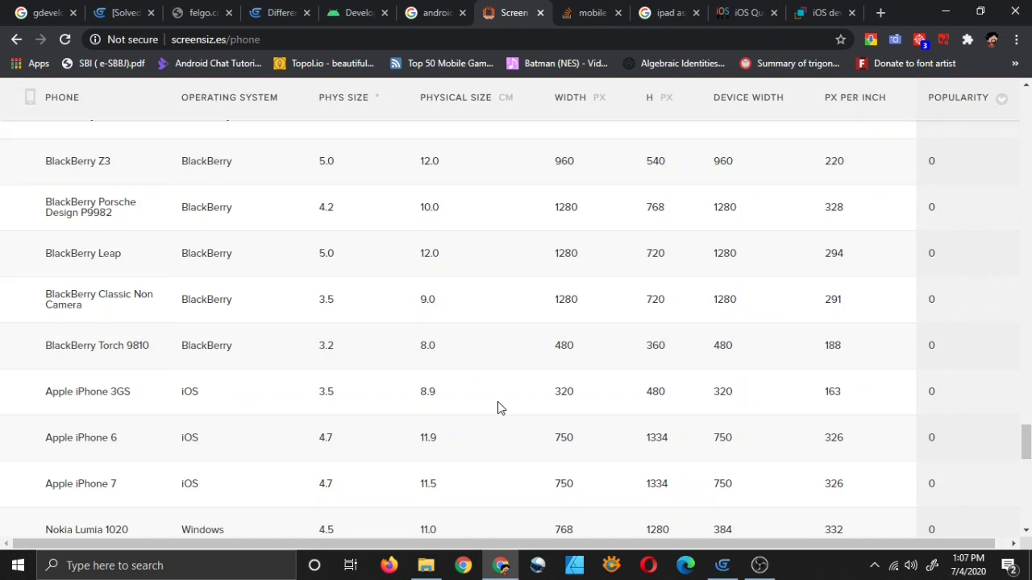
{"action": "scroll", "coordinate": [522, 347], "scroll_direction": "up", "scroll_amount": 15}
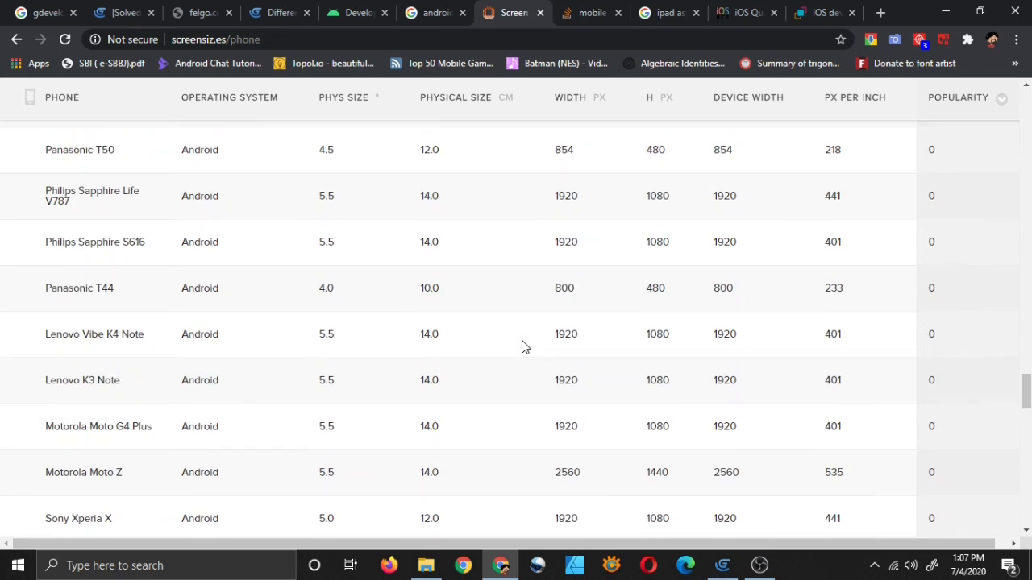
{"action": "scroll", "coordinate": [631, 288], "scroll_direction": "up", "scroll_amount": 12}
{"action": "scroll", "coordinate": [630, 288], "scroll_direction": "up", "scroll_amount": 15}
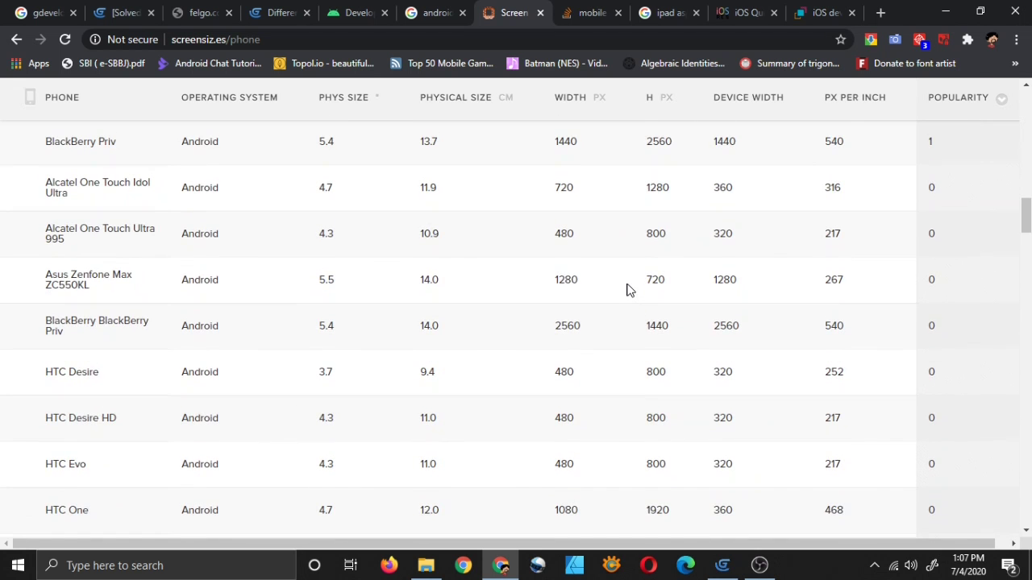
{"action": "scroll", "coordinate": [629, 290], "scroll_direction": "up", "scroll_amount": 10}
{"action": "scroll", "coordinate": [629, 290], "scroll_direction": "up", "scroll_amount": 10}
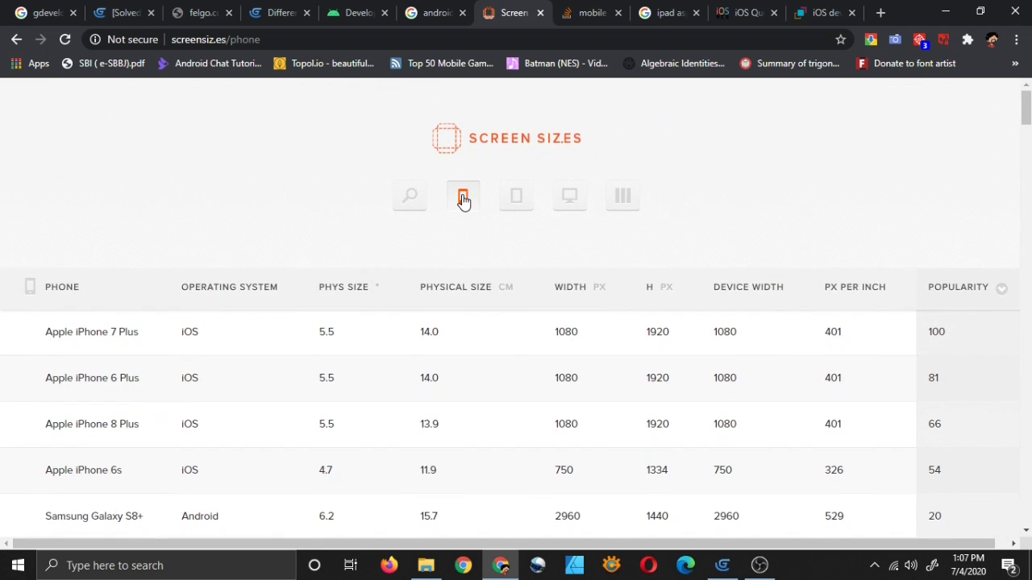
- Look through the tablet and monitor screen resolutions on the Screen Sizes site
{"action": "left_click", "coordinate": [516, 198]}
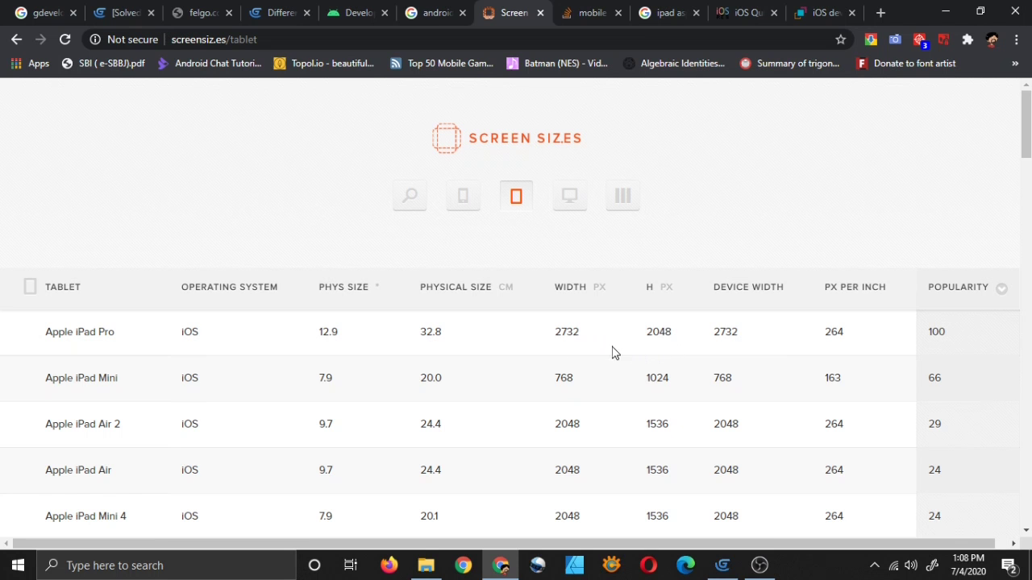
{"action": "scroll", "coordinate": [626, 360], "scroll_direction": "down", "scroll_amount": 5}
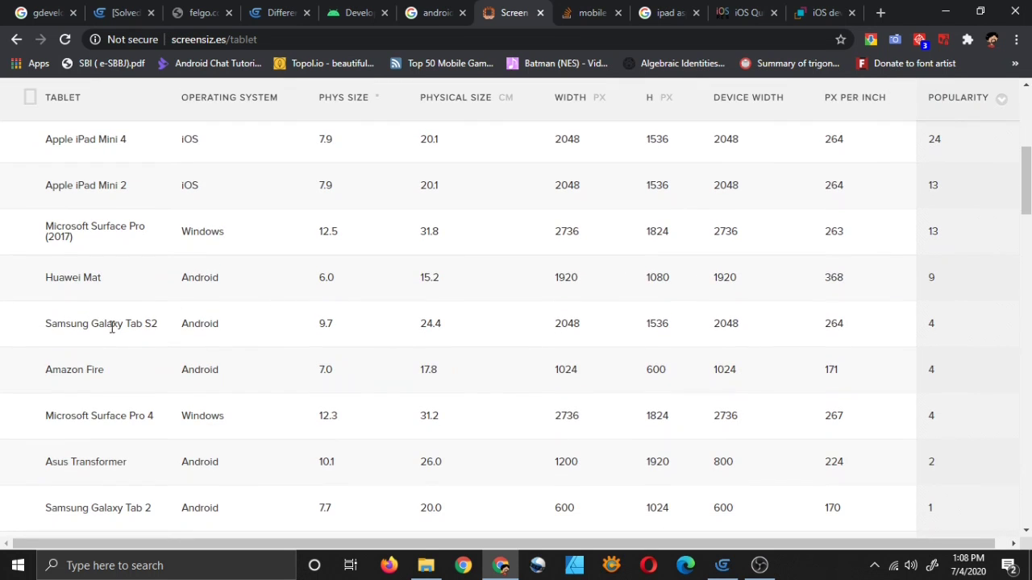
{"action": "scroll", "coordinate": [617, 359], "scroll_direction": "down", "scroll_amount": 9}
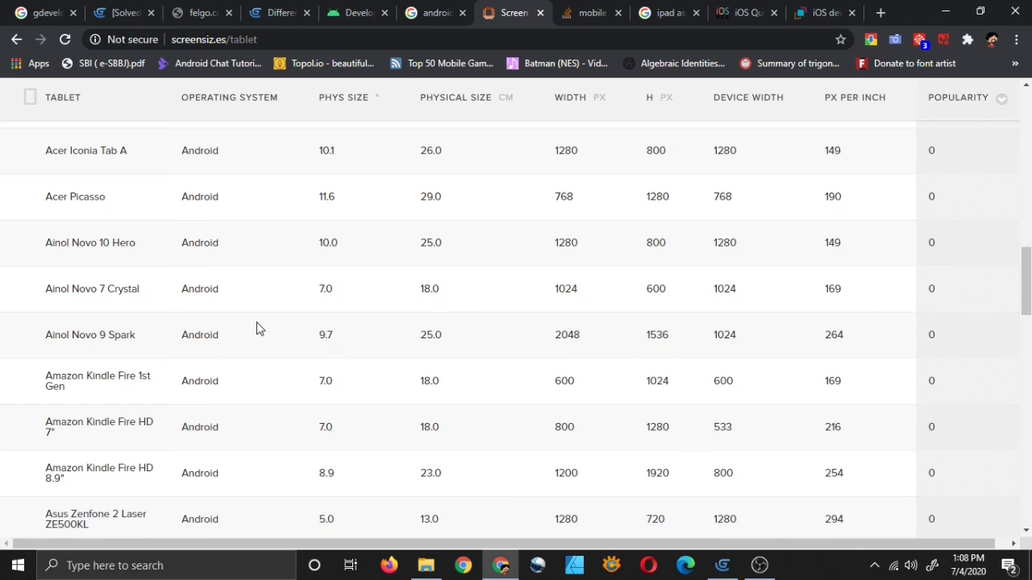
{"action": "scroll", "coordinate": [629, 435], "scroll_direction": "down", "scroll_amount": 3}
{"action": "scroll", "coordinate": [627, 394], "scroll_direction": "up", "scroll_amount": 12}
{"action": "left_click", "coordinate": [570, 197]}
{"action": "scroll", "coordinate": [603, 352], "scroll_direction": "down", "scroll_amount": 3}
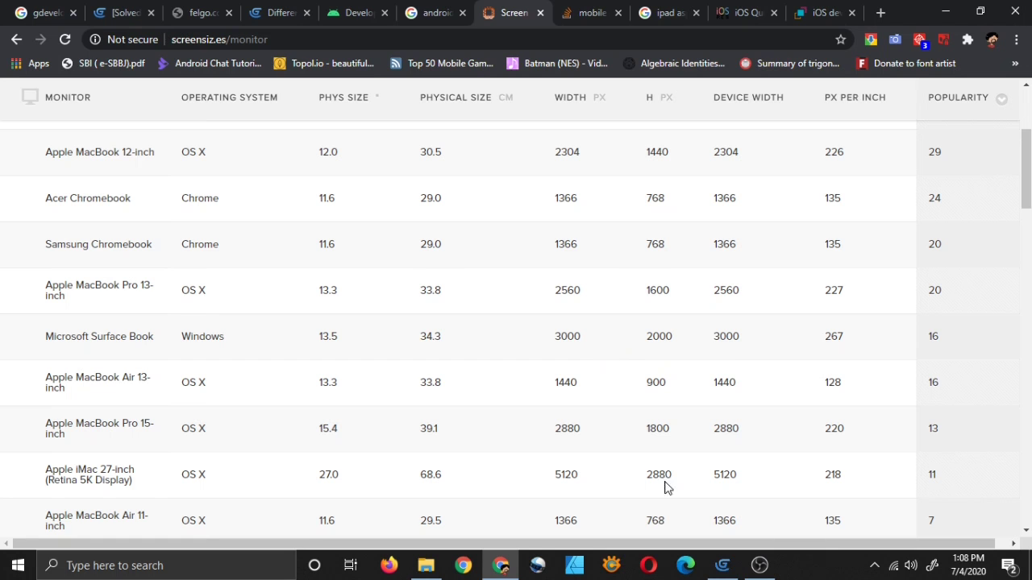
- Switch back to GDevelop, recheck the resolution and rendering settings in the project properties, and save the project
{"action": "left_click", "coordinate": [722, 565]}
{"action": "left_click", "coordinate": [20, 50]}
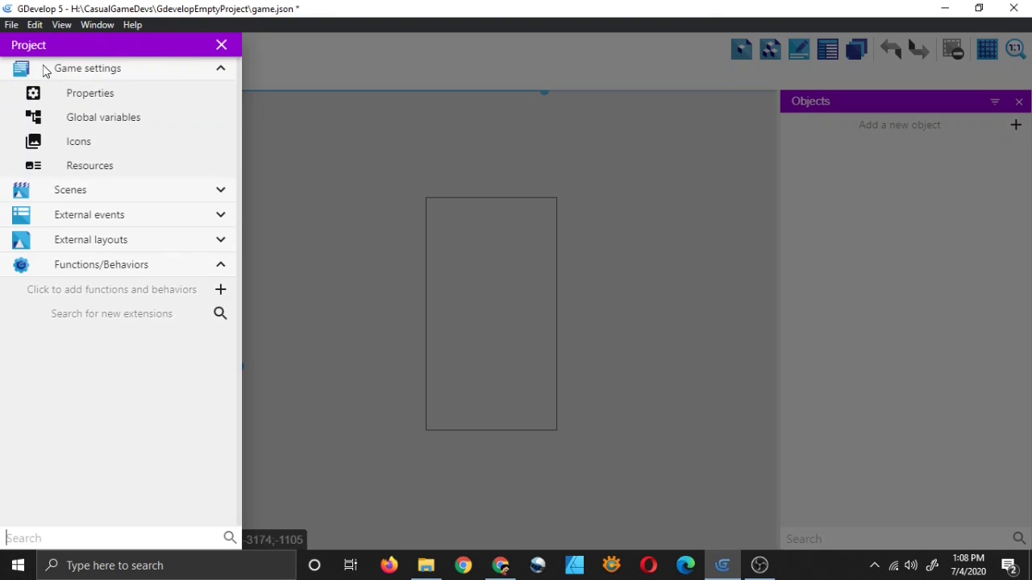
{"action": "left_click", "coordinate": [69, 94]}
{"action": "scroll", "coordinate": [527, 308], "scroll_direction": "down", "scroll_amount": 2}
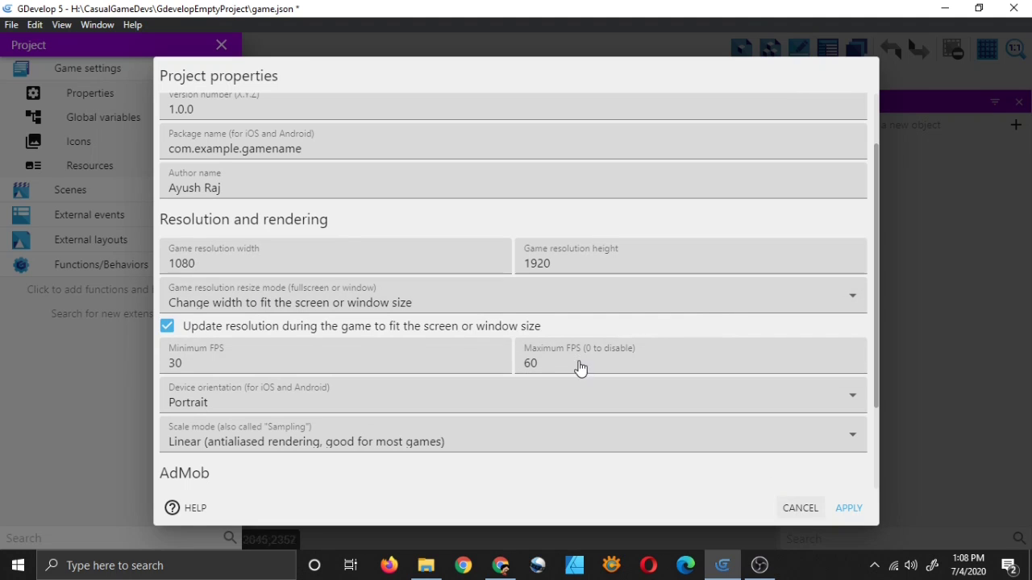
{"action": "left_click", "coordinate": [800, 509]}
{"action": "left_click", "coordinate": [229, 48]}
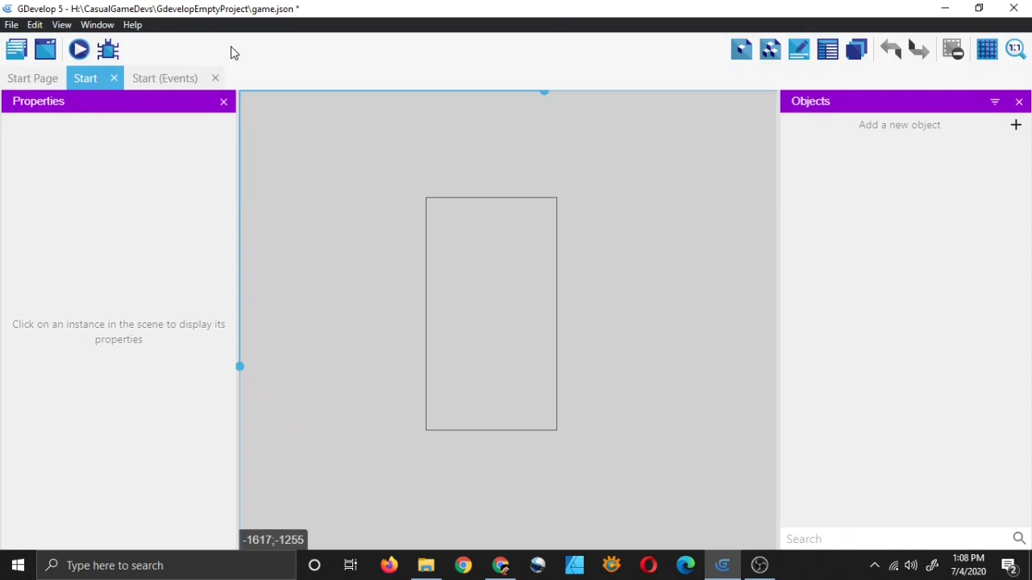
{"action": "key", "text": "ctrl+s"}
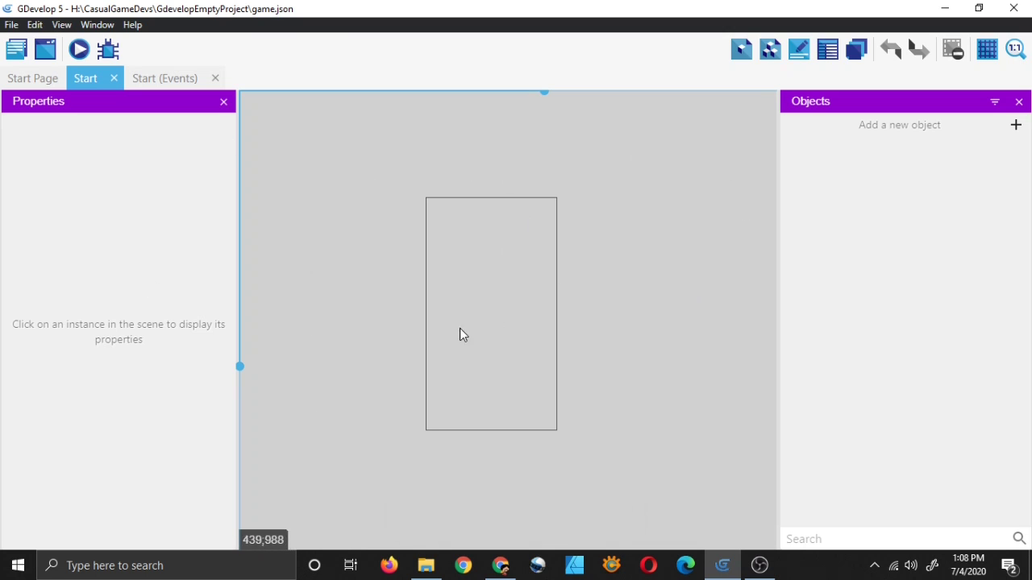
{"action": "left_click", "coordinate": [182, 78]}
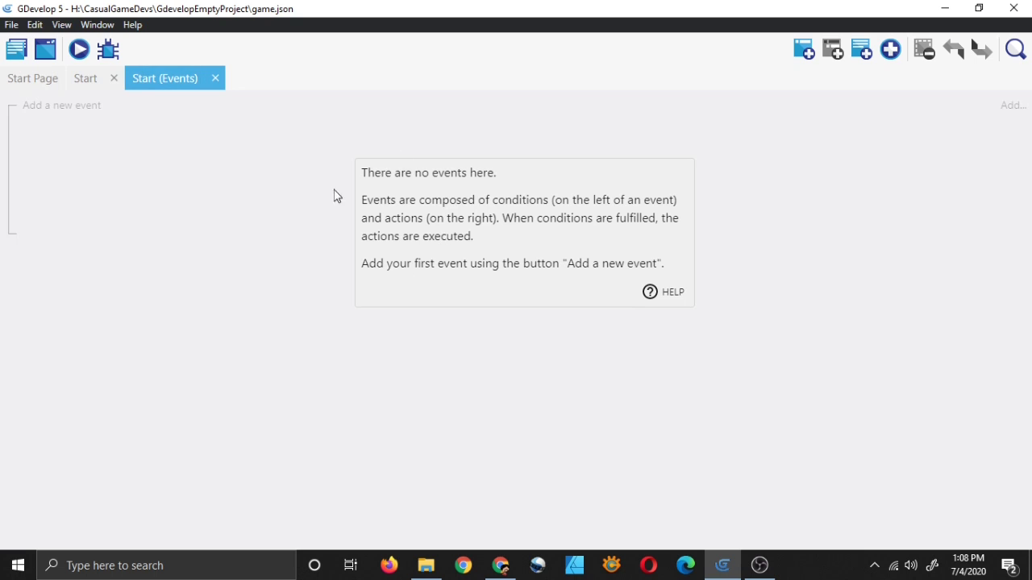
{"action": "left_click", "coordinate": [88, 78]}
{"action": "left_click", "coordinate": [960, 128]}
{"action": "left_click", "coordinate": [347, 127]}
{"action": "double_click", "coordinate": [360, 253]}
{"action": "key", "text": "BackSpace"}
{"action": "type", "text": "Background"}
{"action": "left_click", "coordinate": [760, 323]}
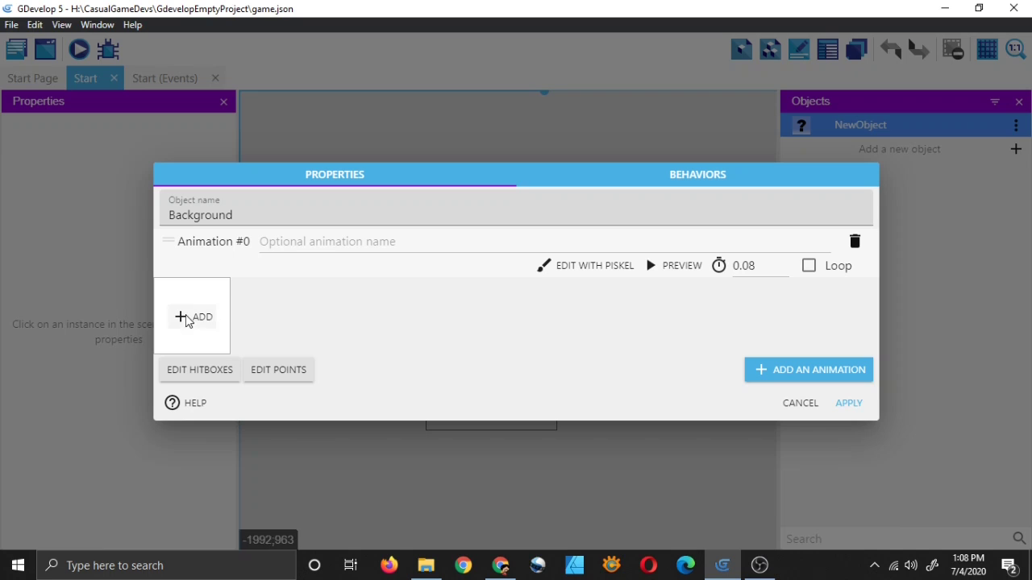
{"action": "left_click", "coordinate": [314, 245]}
{"action": "type", "text": "Default"}
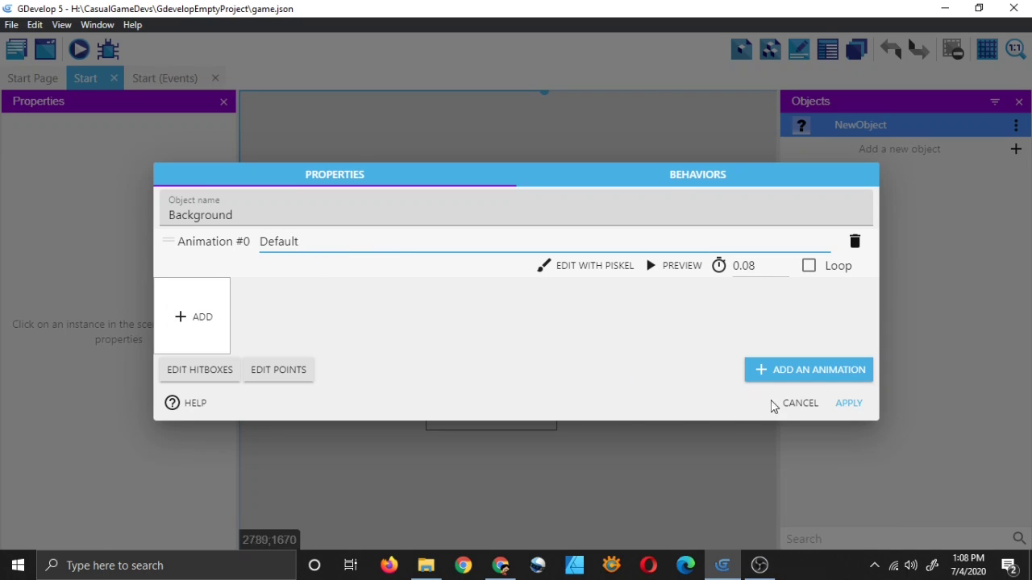
{"action": "left_click", "coordinate": [802, 405]}
{"action": "left_click", "coordinate": [1016, 125]}
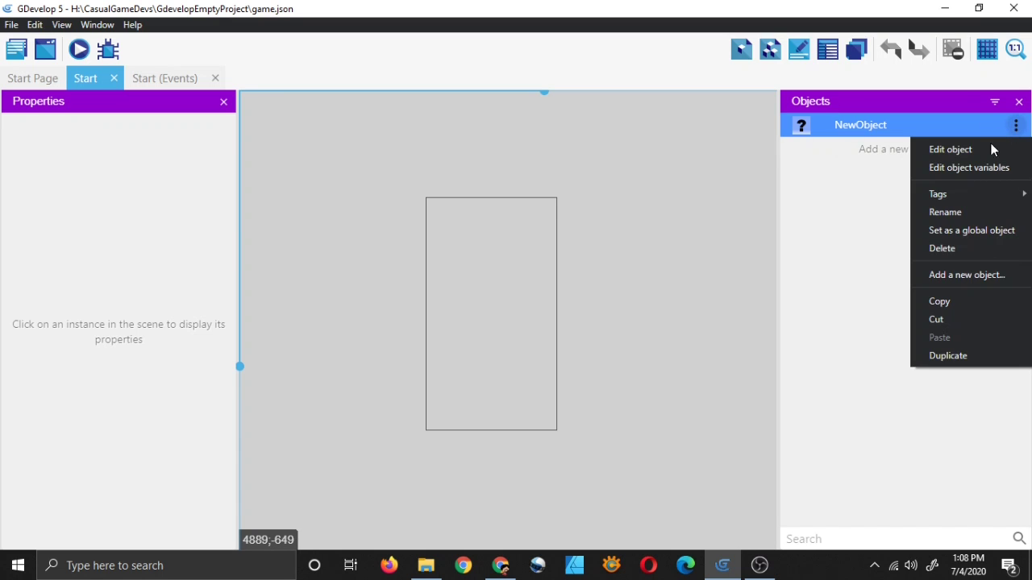
{"action": "left_click", "coordinate": [968, 249]}
{"action": "left_click", "coordinate": [565, 280]}
{"action": "left_click", "coordinate": [625, 285]}
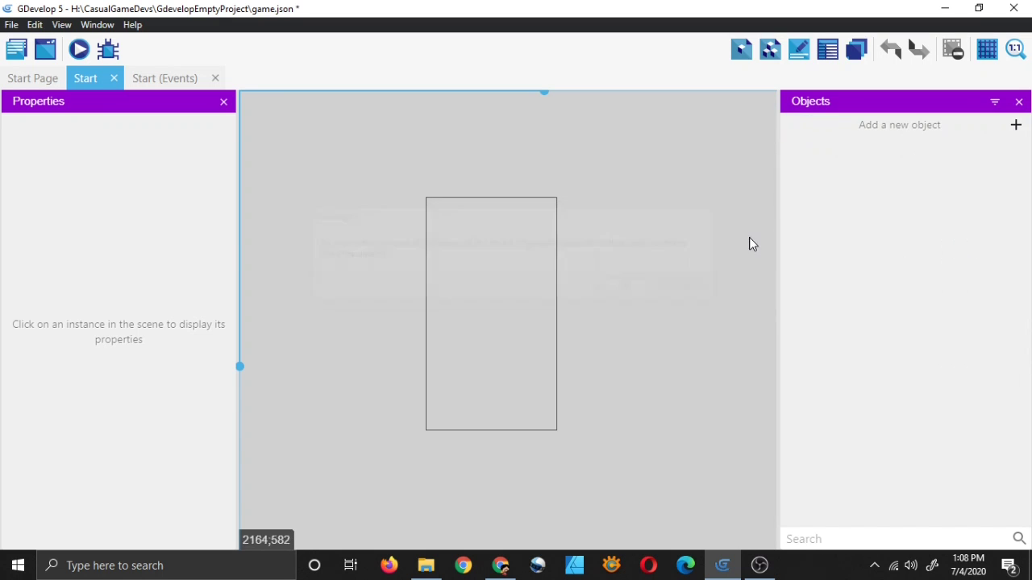
- Add a Tiled Sprite object to the Start scene and name it Background
{"action": "left_click", "coordinate": [1015, 126]}
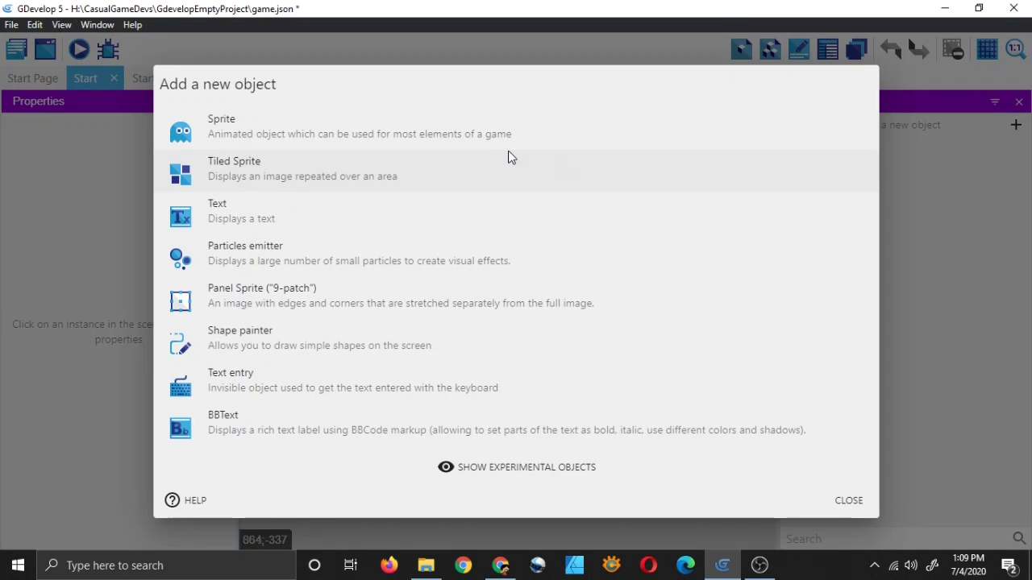
{"action": "left_click", "coordinate": [337, 188]}
{"action": "left_click", "coordinate": [406, 256]}
{"action": "key", "text": "ctrl+a"}
{"action": "key", "text": "BackSpace"}
{"action": "type", "text": "Bac"}
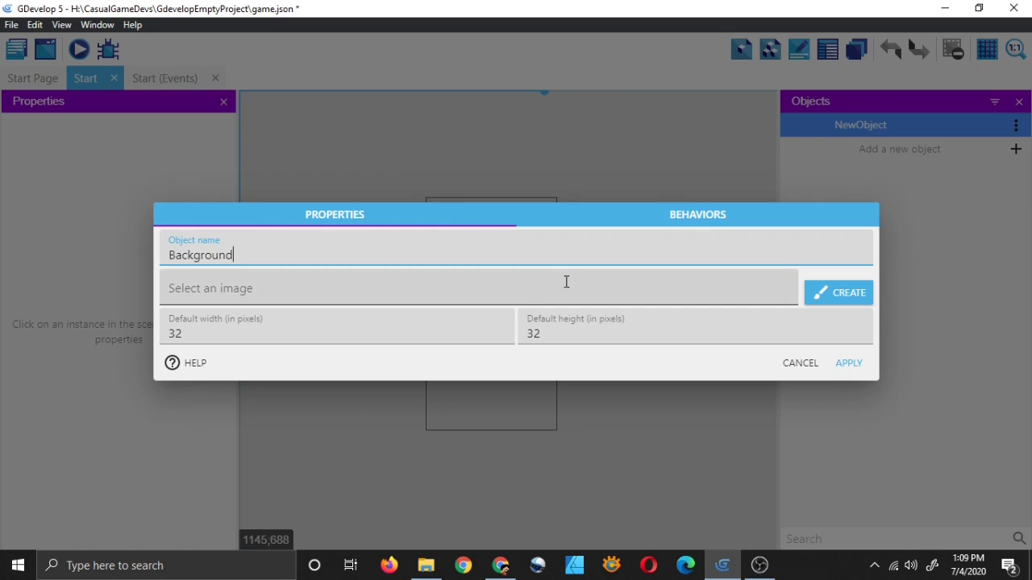
- Assign BG.png from the GdevelopEmptyProject folder as the Background object's image
{"action": "left_click", "coordinate": [500, 296]}
{"action": "left_click", "coordinate": [466, 324]}
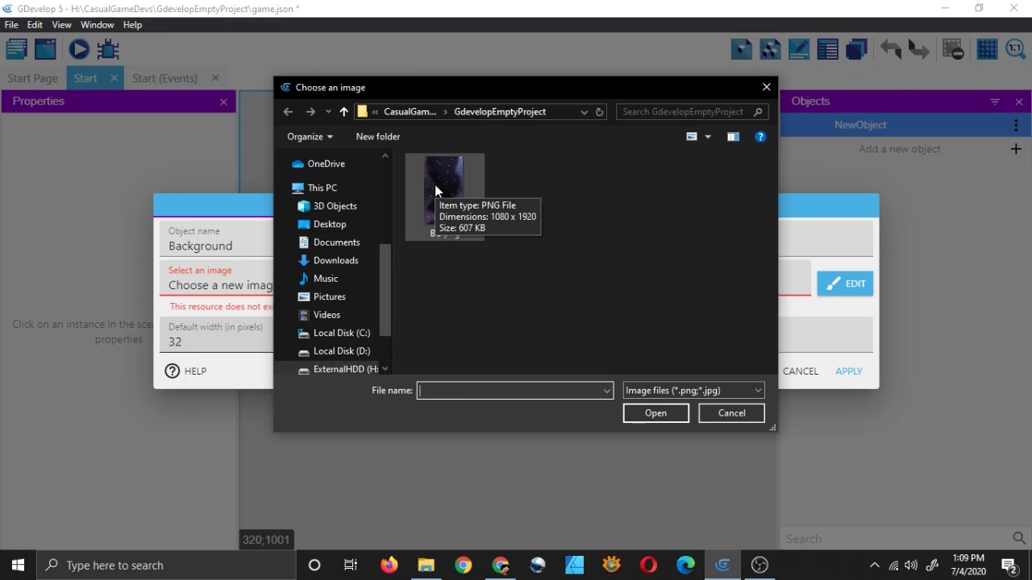
{"action": "left_click", "coordinate": [435, 187]}
{"action": "left_click", "coordinate": [645, 413]}
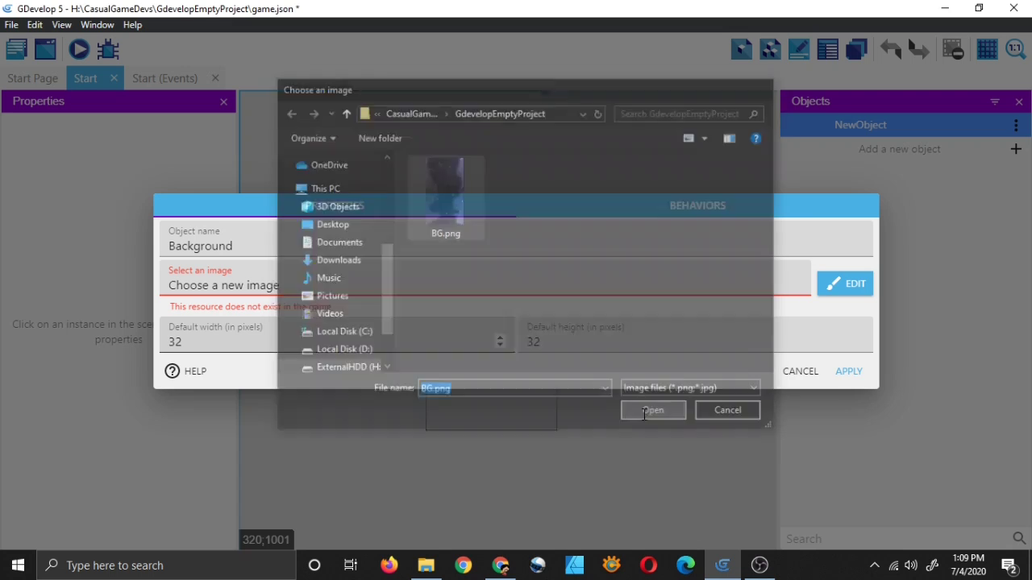
{"action": "left_click", "coordinate": [576, 267]}
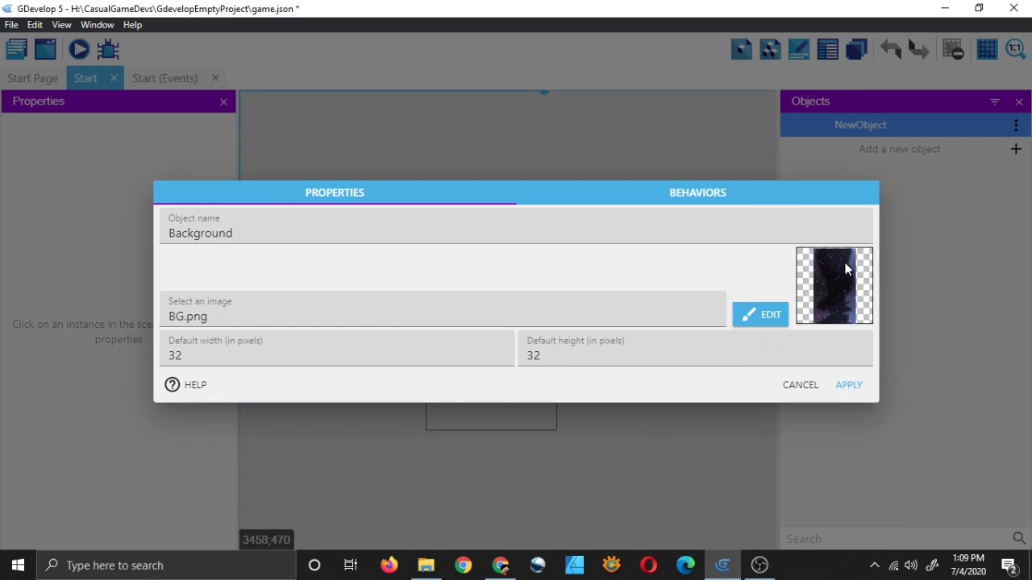
- Set the Background object's default width to 1080 and default height to 1920 pixels, and apply the properties
{"action": "left_click", "coordinate": [203, 351]}
{"action": "key", "text": "BackSpace"}
{"action": "type", "text": "1080"}
{"action": "left_click", "coordinate": [621, 354]}
{"action": "type", "text": "1920"}
{"action": "left_click", "coordinate": [639, 284]}
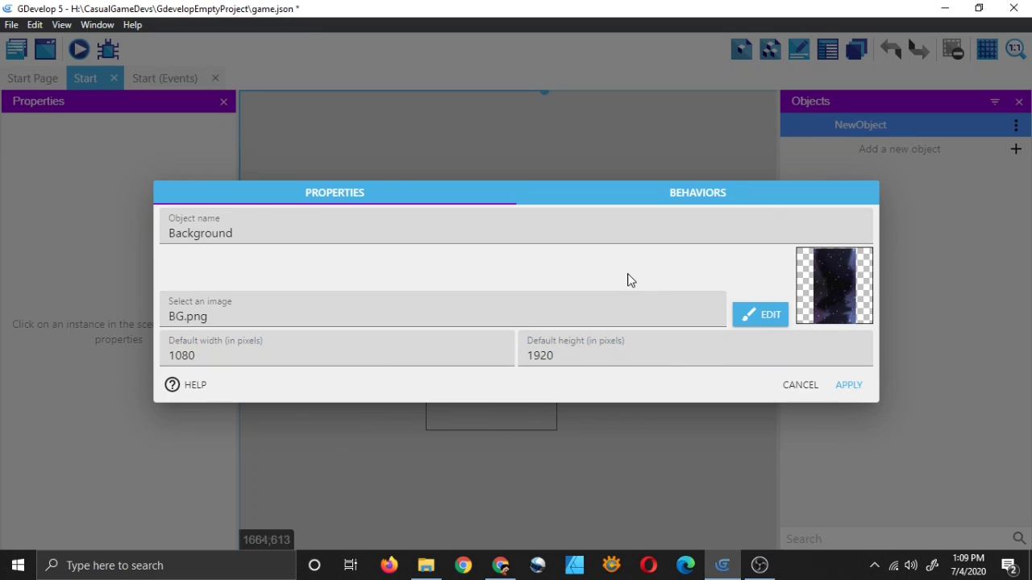
{"action": "left_click", "coordinate": [849, 386]}
- Place the Background object over the game frame in the scene and nudge it up to about X -11, Y 8
{"action": "left_click_drag", "start_coordinate": [818, 127], "coordinate": [425, 196]}
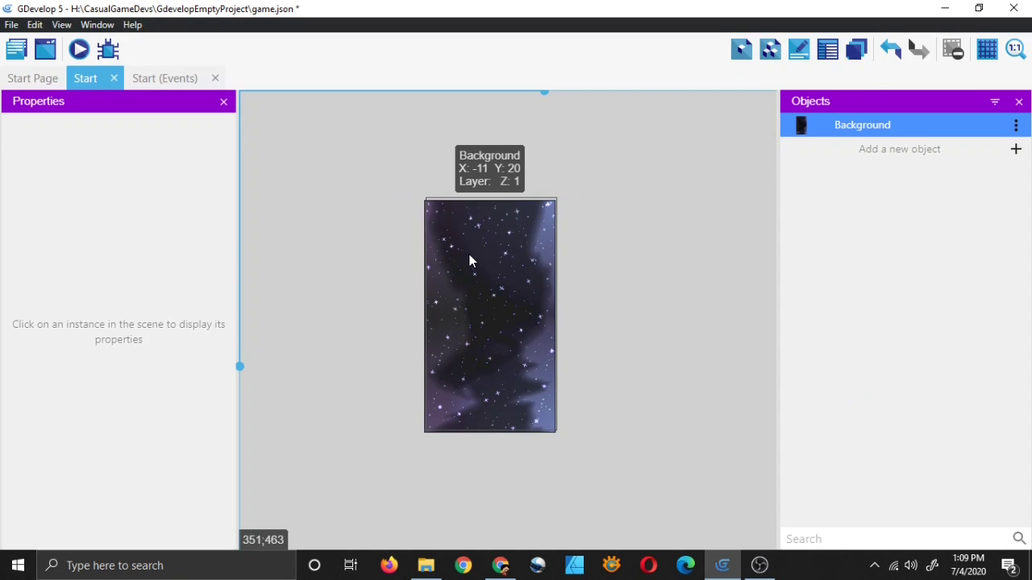
{"action": "left_click", "coordinate": [540, 289]}
{"action": "key", "text": "Up"}
{"action": "key", "text": "Up"}
{"action": "key", "text": "Up"}
{"action": "key", "text": "Up"}
{"action": "key", "text": "Up"}
{"action": "key", "text": "Up"}
{"action": "key", "text": "Up"}
{"action": "key", "text": "Up"}
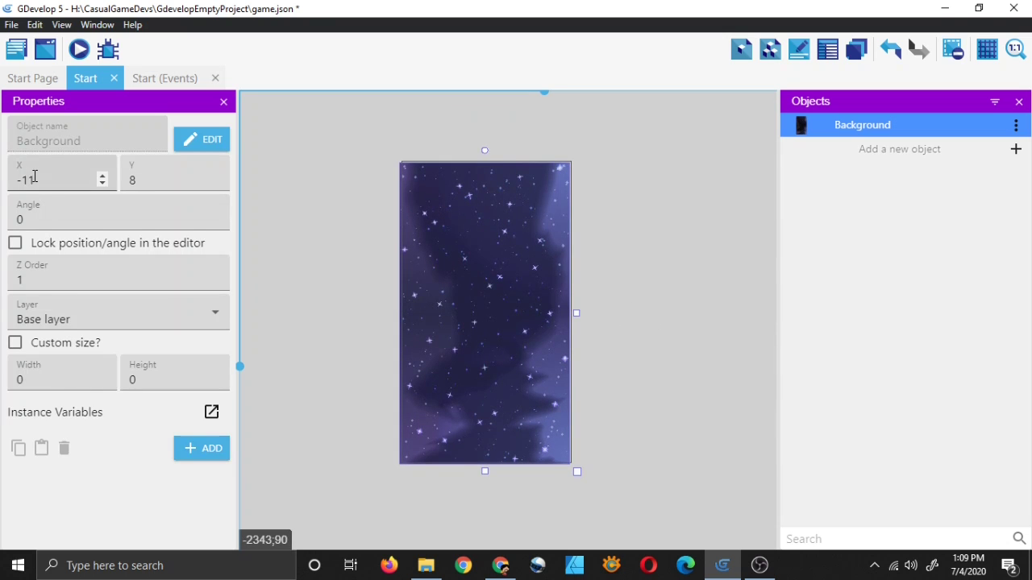
- Set the Background instance's position to X 0 and Y 0, then deselect it
{"action": "left_click", "coordinate": [53, 185]}
{"action": "key", "text": "BackSpace"}
{"action": "key", "text": "BackSpace"}
{"action": "key", "text": "BackSpace"}
{"action": "type", "text": "0"}
{"action": "left_click", "coordinate": [196, 179]}
{"action": "key", "text": "BackSpace"}
{"action": "type", "text": "0"}
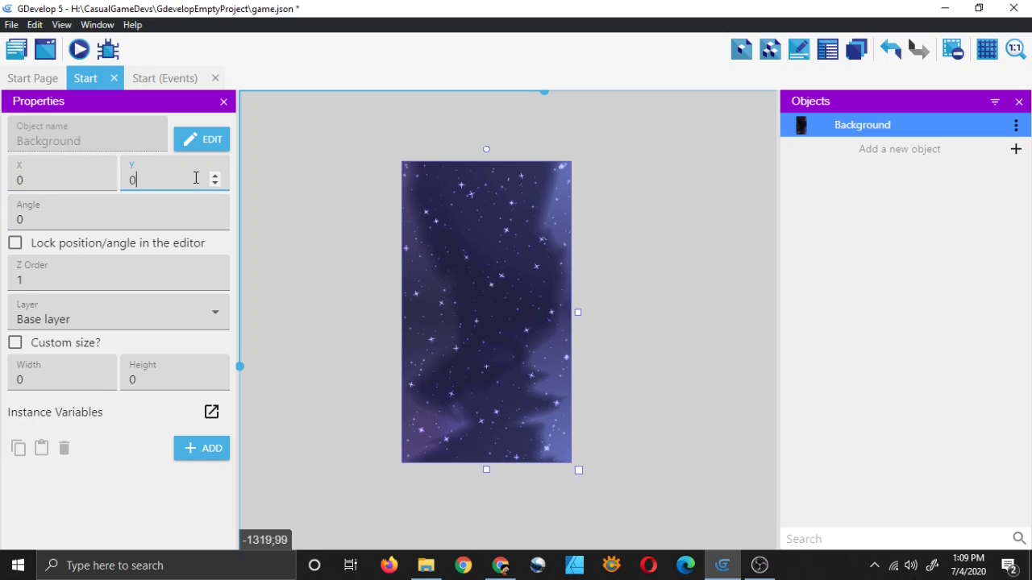
{"action": "left_click", "coordinate": [305, 279]}
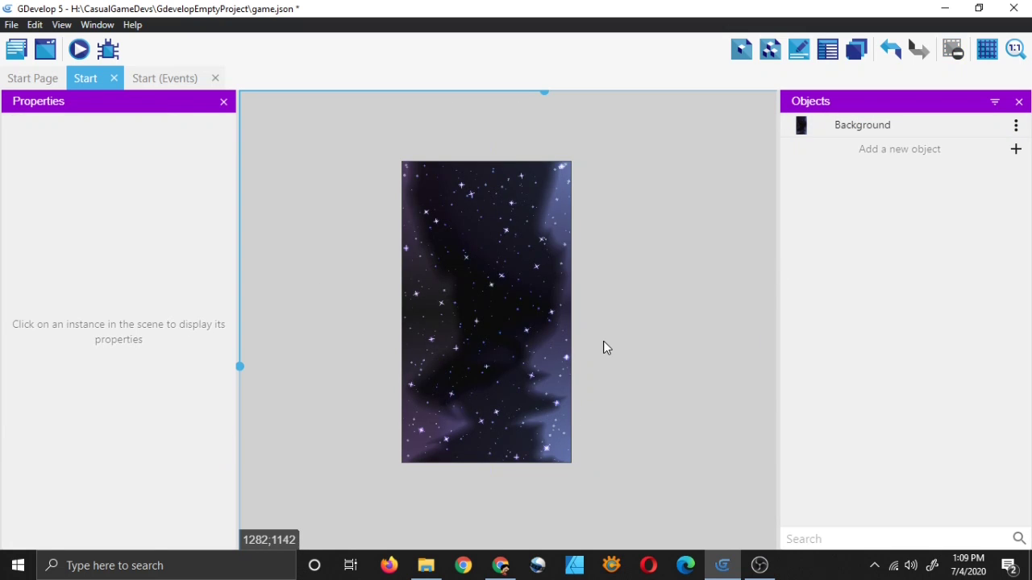
- Save the project and launch a preview of the Start scene
{"action": "scroll", "coordinate": [603, 186], "scroll_direction": "down", "scroll_amount": 1}
{"action": "scroll", "coordinate": [612, 202], "scroll_direction": "up", "scroll_amount": 1}
{"action": "key", "text": "ctrl+s"}
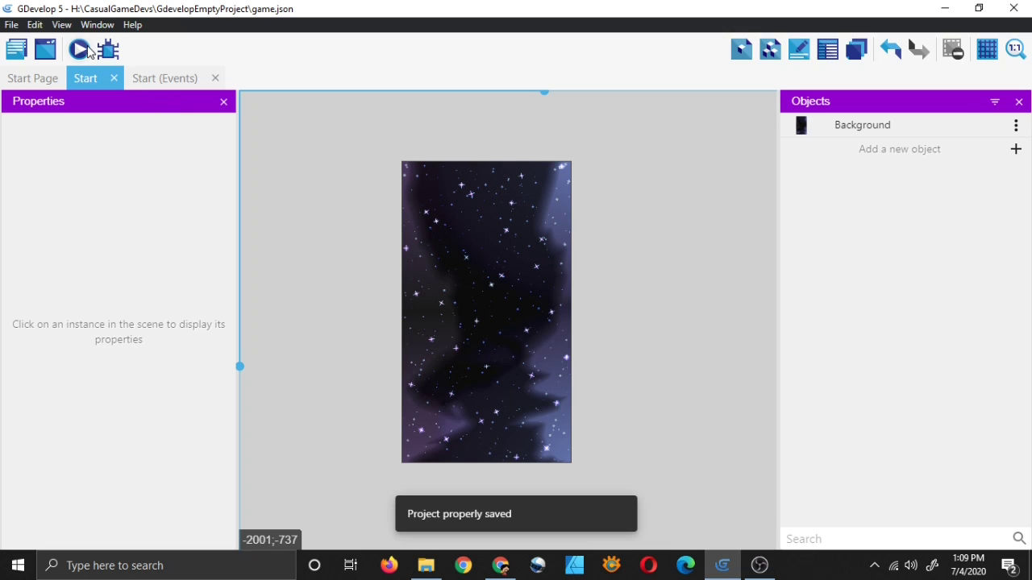
{"action": "left_click", "coordinate": [81, 50]}
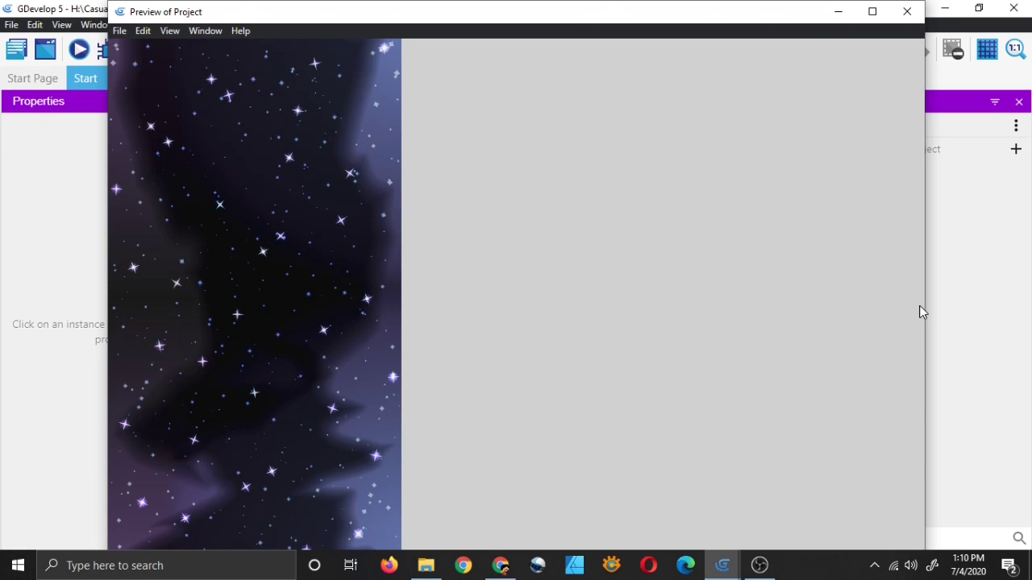
- Narrow and reposition the preview window until its width matches the background, to examine how the game scales at different window sizes
{"action": "left_click_drag", "start_coordinate": [925, 307], "coordinate": [354, 332]}
{"action": "left_click_drag", "start_coordinate": [355, 287], "coordinate": [592, 307]}
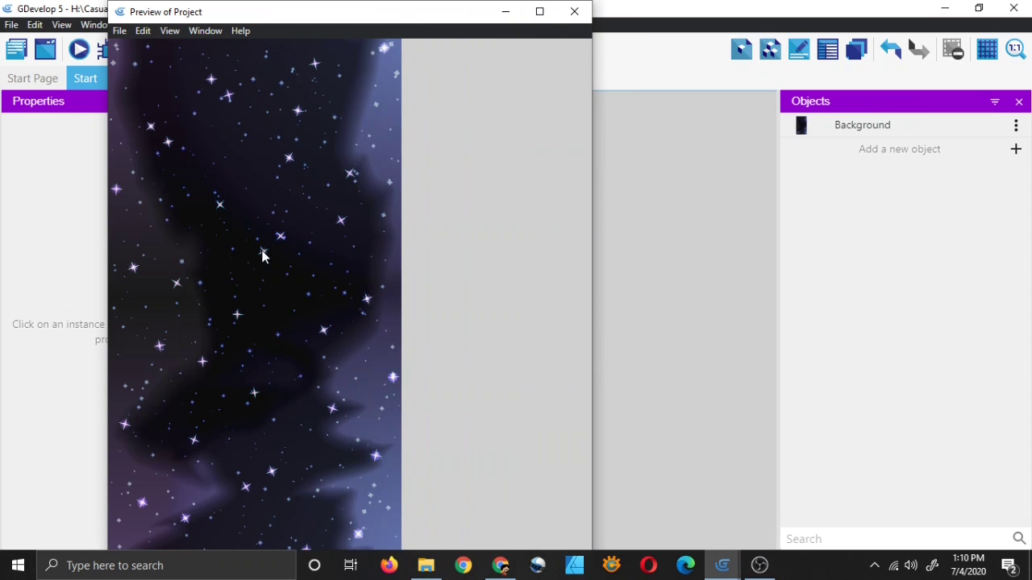
{"action": "left_click_drag", "start_coordinate": [351, 5], "coordinate": [547, 230]}
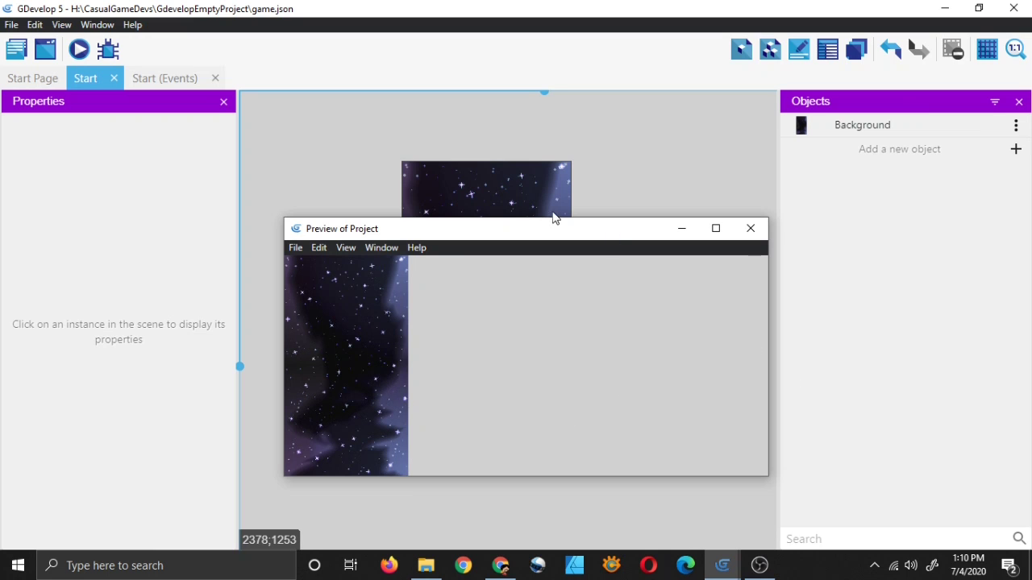
{"action": "left_click_drag", "start_coordinate": [546, 220], "coordinate": [564, 40]}
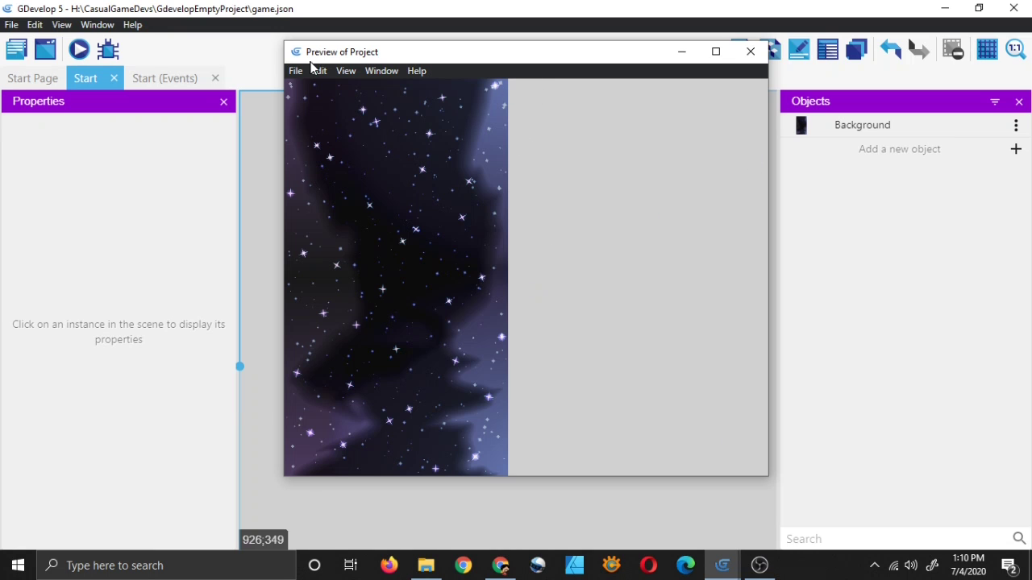
{"action": "left_click_drag", "start_coordinate": [291, 209], "coordinate": [542, 239]}
{"action": "left_click_drag", "start_coordinate": [651, 58], "coordinate": [492, 61]}
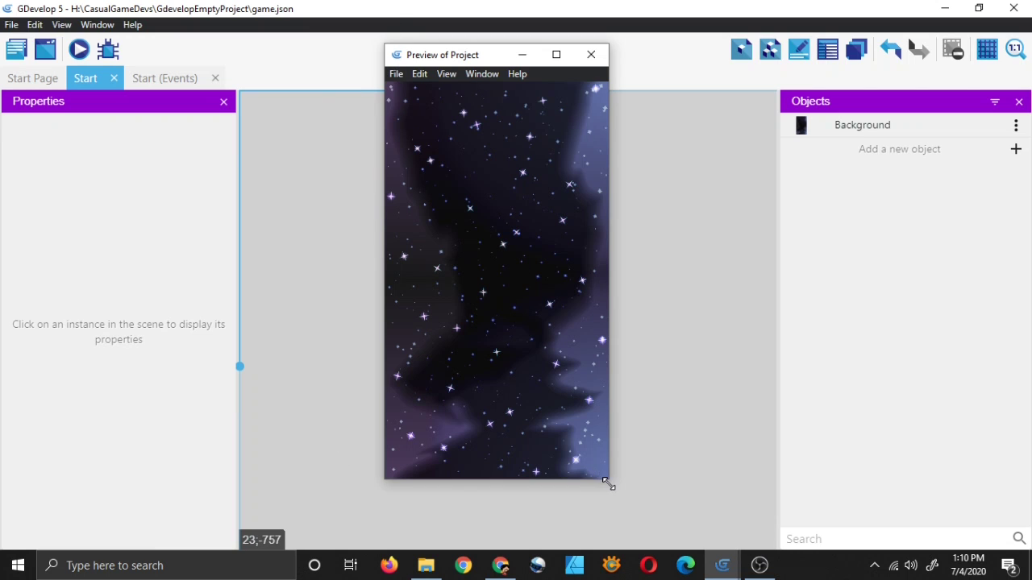
- Stretch the preview window taller and wider, shorten it, and maximize it to examine the background at other proportions, then close the preview
{"action": "left_click_drag", "start_coordinate": [568, 481], "coordinate": [568, 528]}
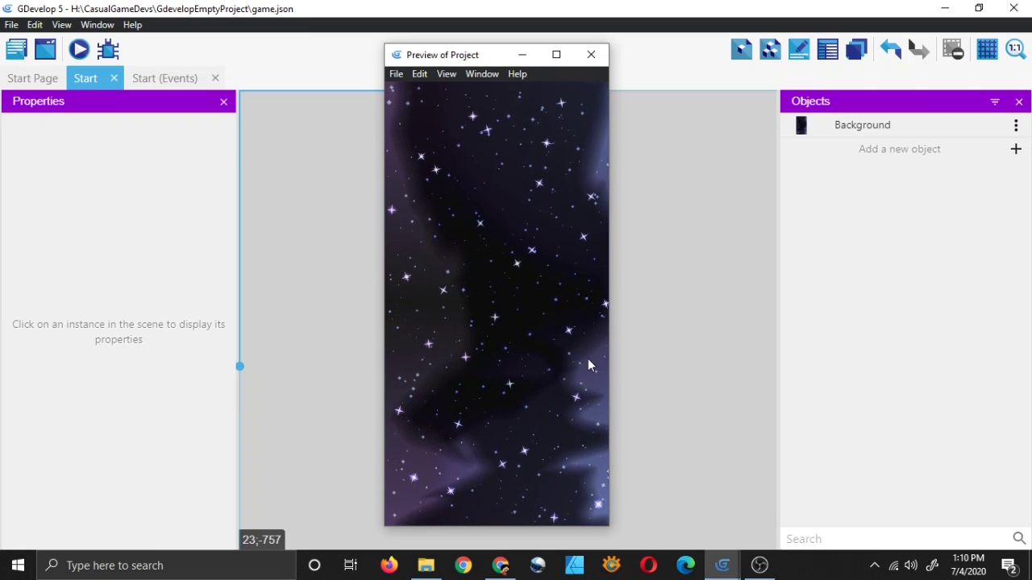
{"action": "left_click_drag", "start_coordinate": [610, 363], "coordinate": [635, 363]}
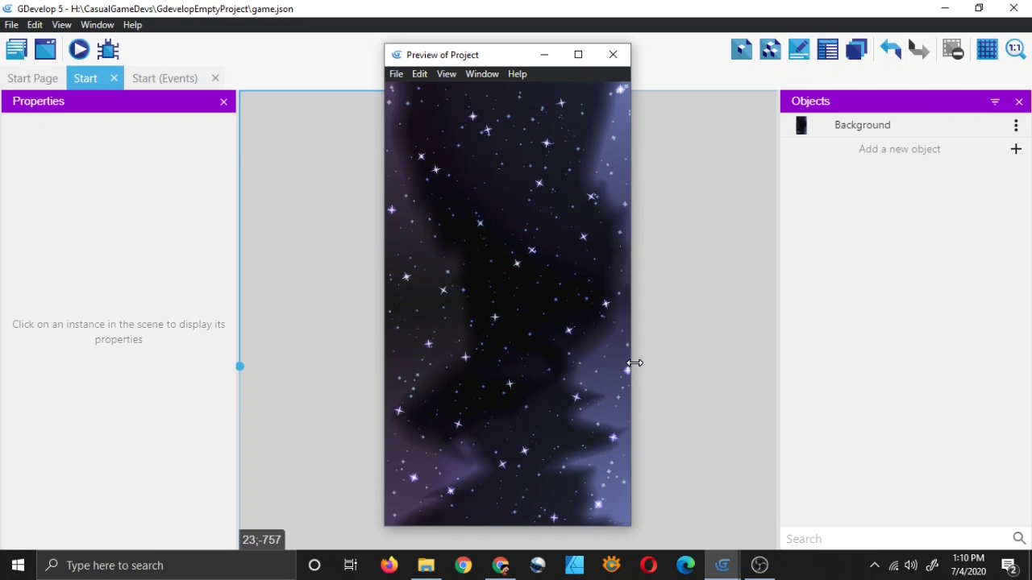
{"action": "left_click_drag", "start_coordinate": [494, 58], "coordinate": [456, 16]}
{"action": "left_click_drag", "start_coordinate": [445, 488], "coordinate": [451, 541]}
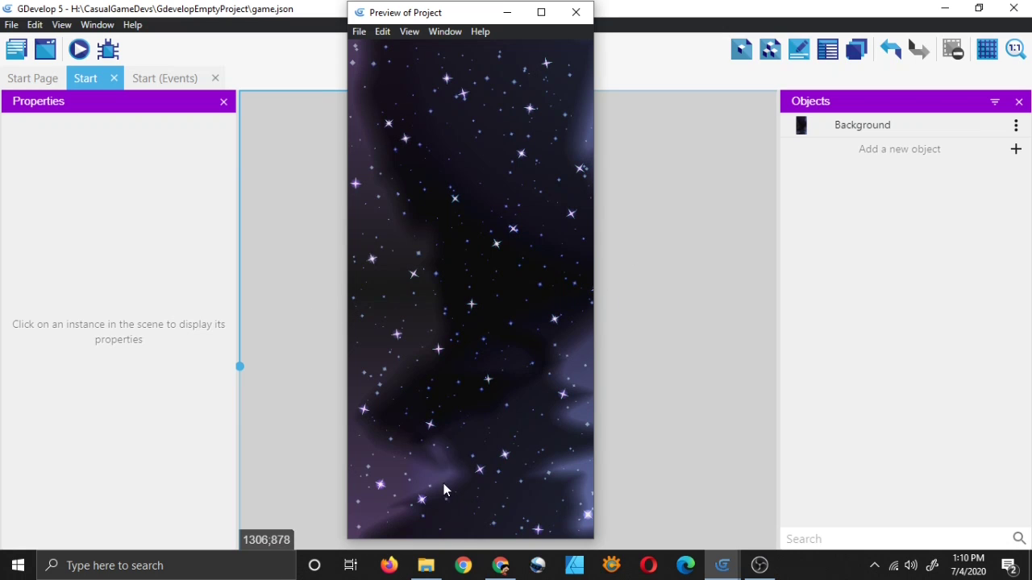
{"action": "left_click_drag", "start_coordinate": [458, 539], "coordinate": [447, 420]}
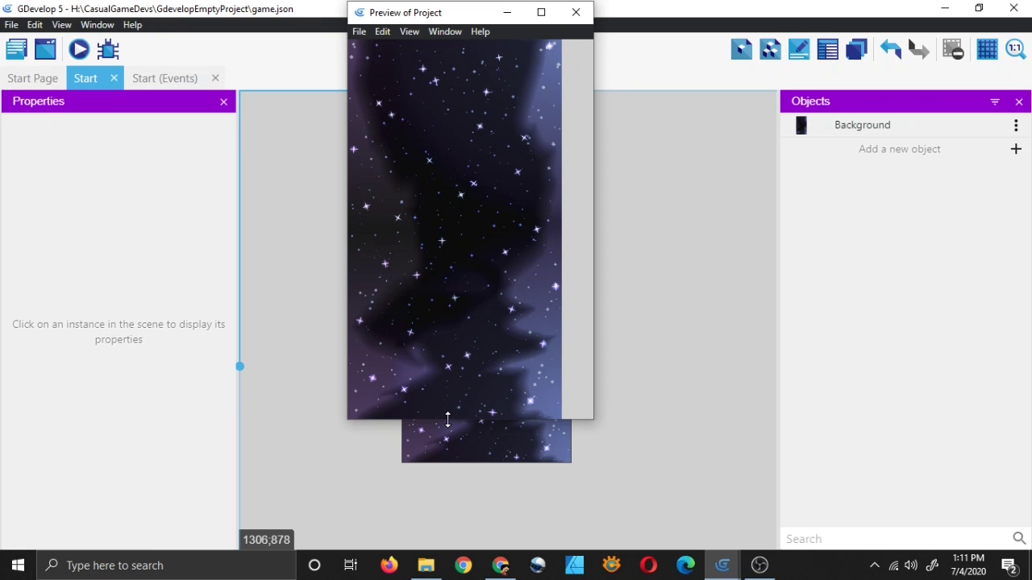
{"action": "left_click_drag", "start_coordinate": [448, 420], "coordinate": [449, 371]}
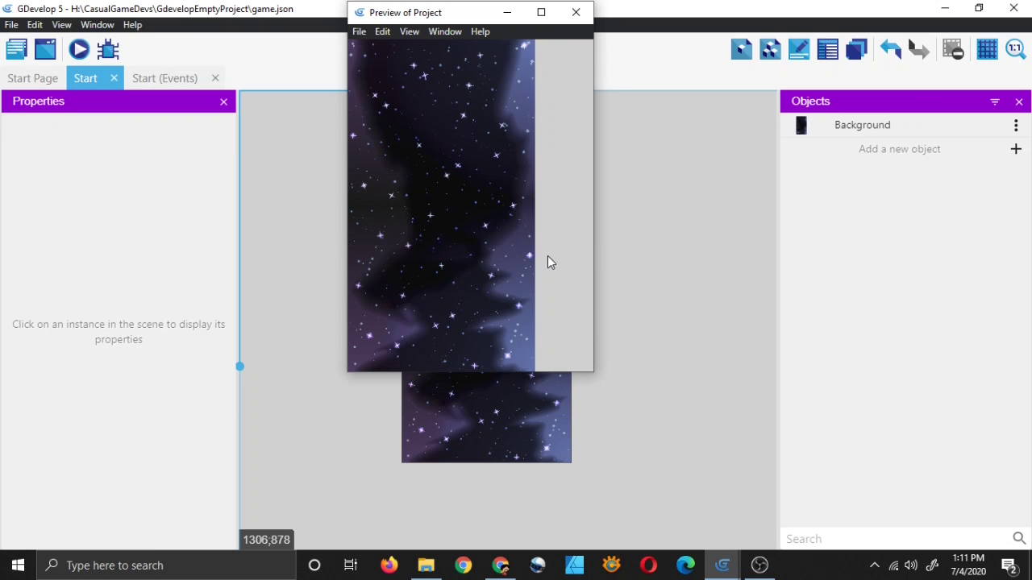
{"action": "left_click", "coordinate": [552, 18]}
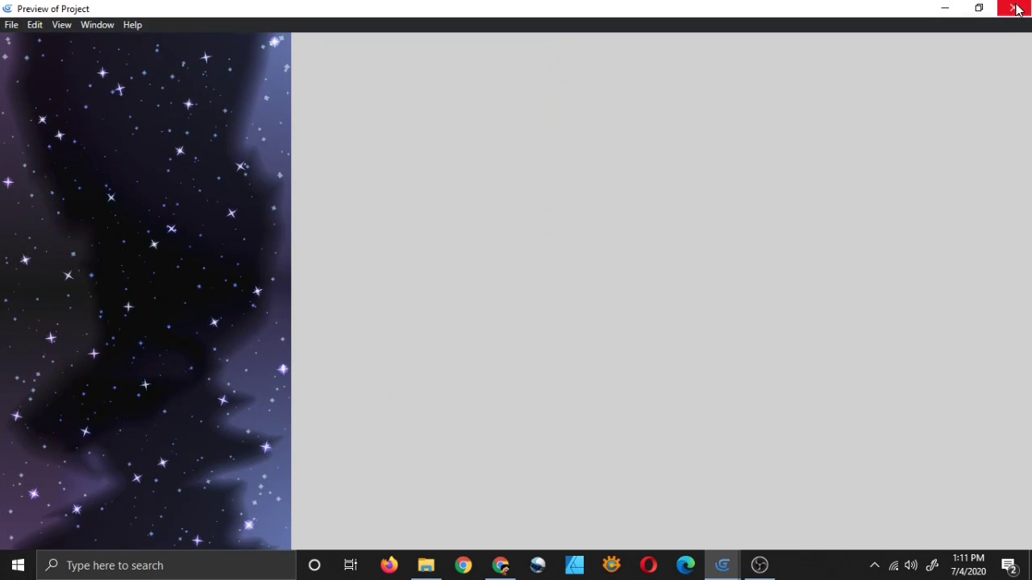
{"action": "left_click", "coordinate": [1013, 8]}
- Stretch the Background instance horizontally to a custom width of 3242 and height of 1920
{"action": "left_click", "coordinate": [504, 320]}
{"action": "scroll", "coordinate": [504, 320], "scroll_direction": "down", "scroll_amount": 1}
{"action": "scroll", "coordinate": [528, 334], "scroll_direction": "down", "scroll_amount": 5}
{"action": "scroll", "coordinate": [512, 322], "scroll_direction": "up", "scroll_amount": 4}
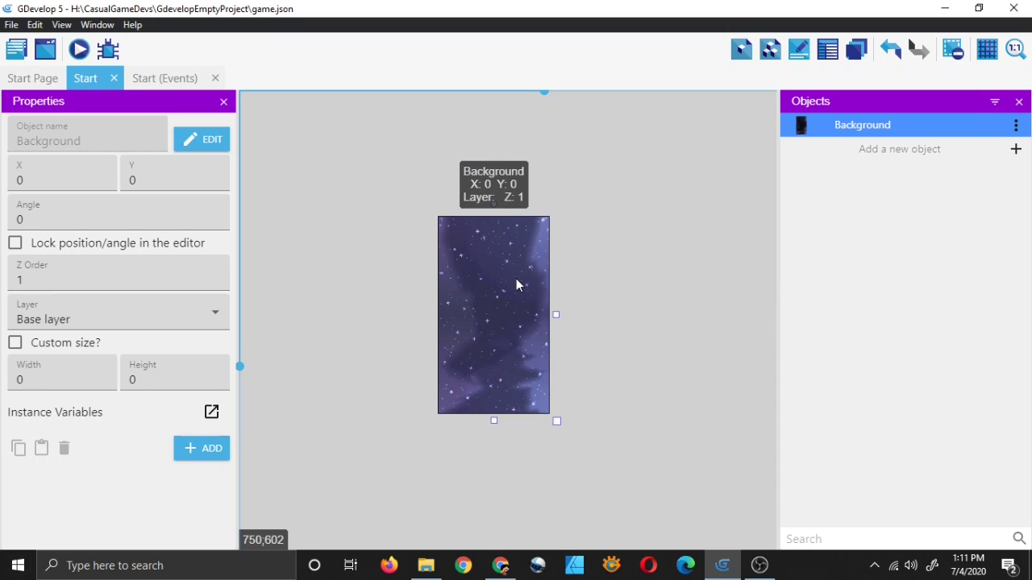
{"action": "left_click_drag", "start_coordinate": [560, 314], "coordinate": [780, 313]}
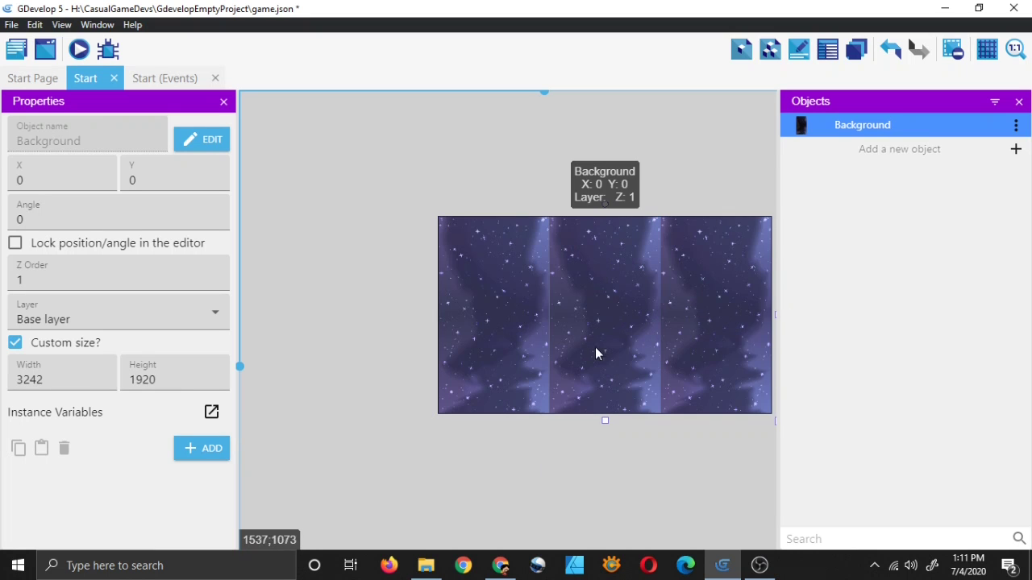
- Examine how the image tiles and where its seams fall across the widened Background
{"action": "middle_click_drag", "start_coordinate": [620, 449], "coordinate": [509, 447]}
{"action": "scroll", "coordinate": [451, 291], "scroll_direction": "down", "scroll_amount": 3}
{"action": "scroll", "coordinate": [484, 310], "scroll_direction": "up", "scroll_amount": 2}
{"action": "left_click", "coordinate": [407, 261]}
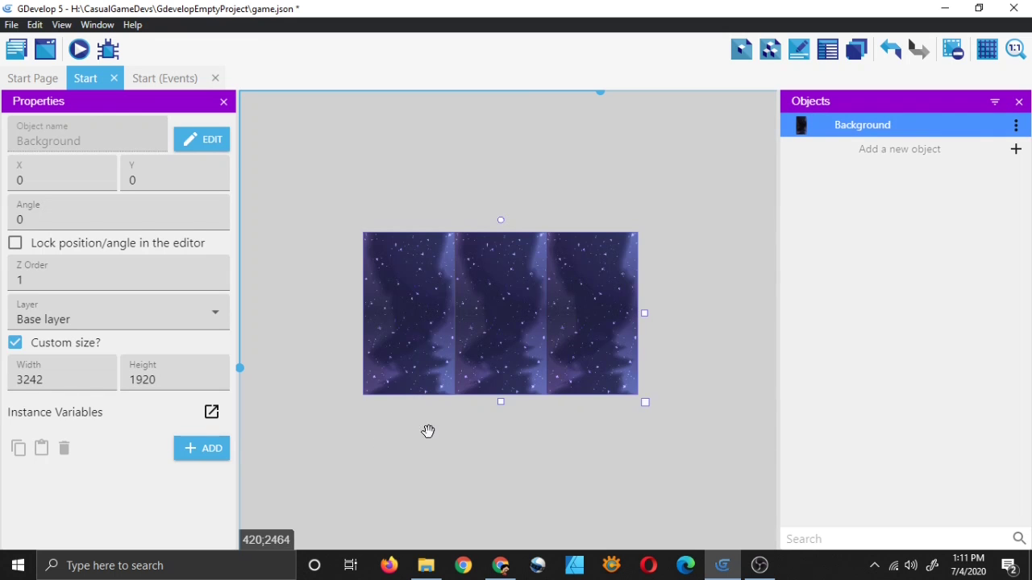
{"action": "middle_click_drag", "start_coordinate": [399, 438], "coordinate": [457, 423]}
{"action": "scroll", "coordinate": [537, 311], "scroll_direction": "up", "scroll_amount": 3}
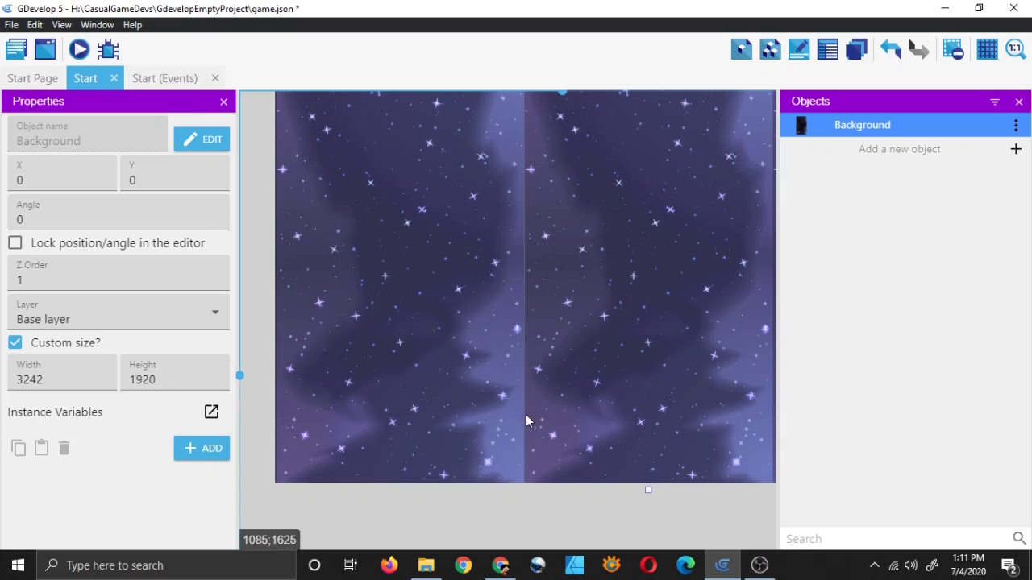
{"action": "scroll", "coordinate": [527, 415], "scroll_direction": "up", "scroll_amount": 2}
{"action": "scroll", "coordinate": [528, 274], "scroll_direction": "down", "scroll_amount": 1}
{"action": "scroll", "coordinate": [501, 335], "scroll_direction": "down", "scroll_amount": 3}
{"action": "scroll", "coordinate": [521, 338], "scroll_direction": "down", "scroll_amount": 2}
{"action": "left_click", "coordinate": [601, 430]}
{"action": "left_click", "coordinate": [618, 310]}
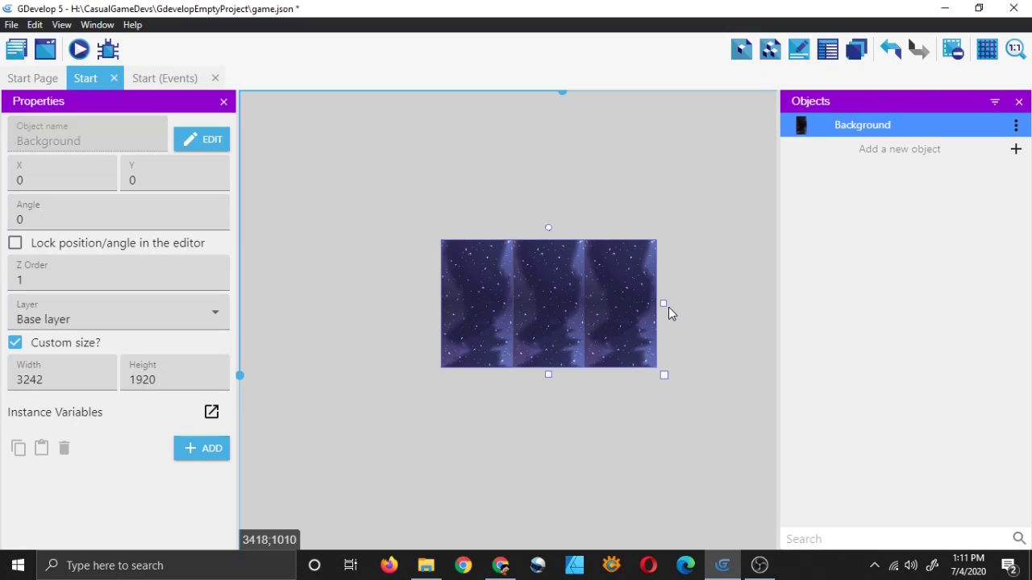
- Undo the Background's widening, clear its X and Y offsets to realign it with the game frame, and deselect it
{"action": "key", "text": "ctrl+z"}
{"action": "left_click", "coordinate": [512, 339]}
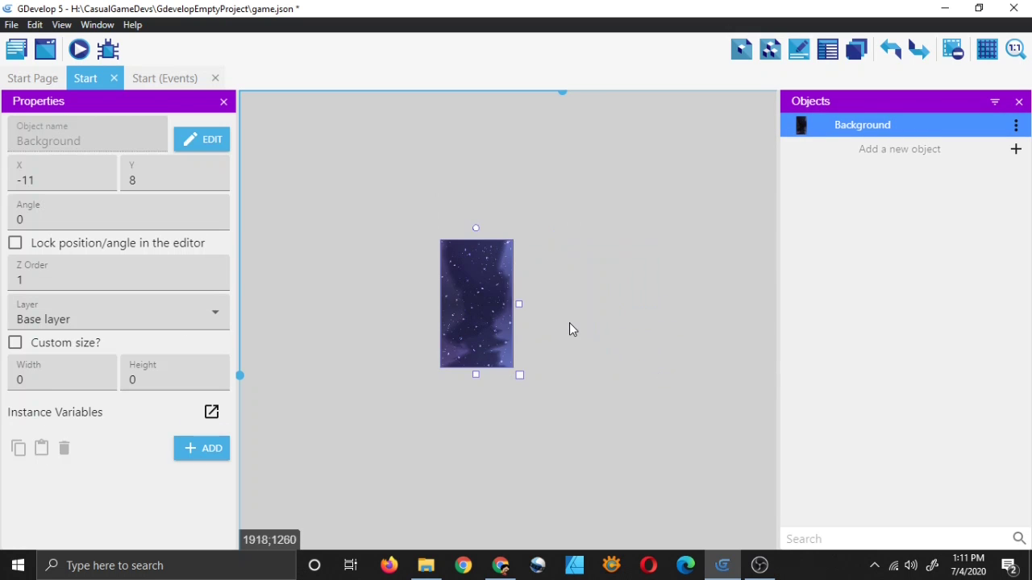
{"action": "scroll", "coordinate": [569, 323], "scroll_direction": "up", "scroll_amount": 3}
{"action": "left_click", "coordinate": [56, 179]}
{"action": "key", "text": "BackSpace"}
{"action": "key", "text": "BackSpace"}
{"action": "left_click", "coordinate": [153, 179]}
{"action": "key", "text": "BackSpace"}
{"action": "left_click", "coordinate": [63, 181]}
{"action": "left_click", "coordinate": [572, 330]}
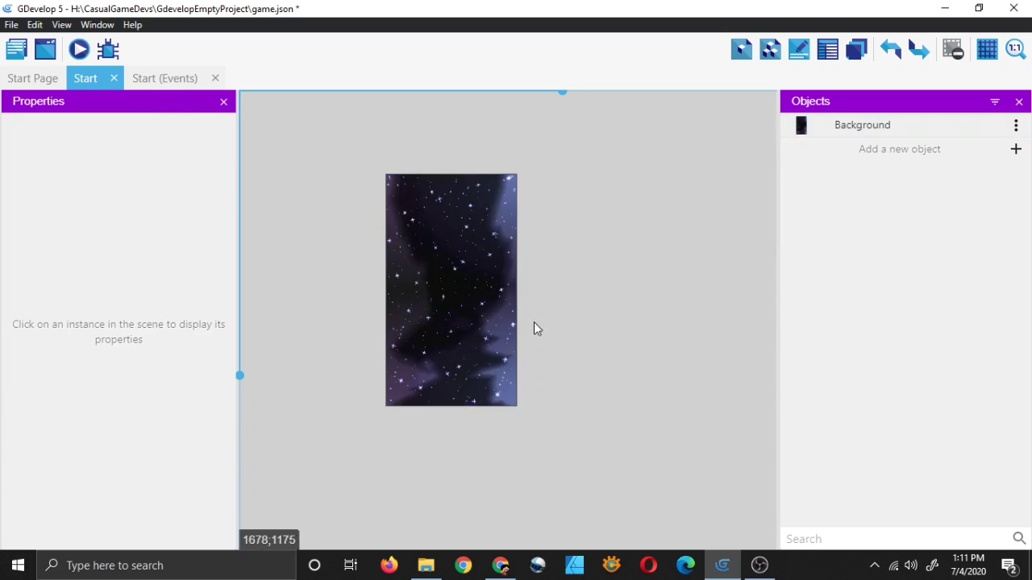
- Enlarge the Background in both directions so it tiles beyond the game frame, and position it around the frame at X -1625, Y -1175
{"action": "left_click", "coordinate": [502, 363]}
{"action": "scroll", "coordinate": [508, 347], "scroll_direction": "down", "scroll_amount": 5}
{"action": "left_click_drag", "start_coordinate": [516, 348], "coordinate": [614, 430]}
{"action": "left_click_drag", "start_coordinate": [537, 408], "coordinate": [520, 365]}
{"action": "left_click", "coordinate": [533, 428]}
{"action": "scroll", "coordinate": [503, 352], "scroll_direction": "up", "scroll_amount": 5}
{"action": "scroll", "coordinate": [508, 348], "scroll_direction": "down", "scroll_amount": 3}
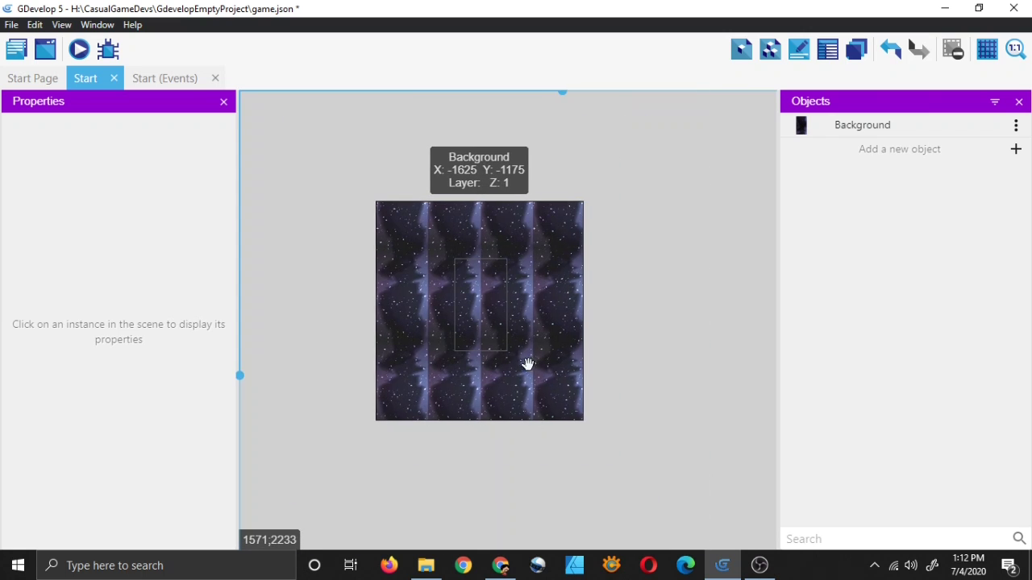
{"action": "scroll", "coordinate": [488, 315], "scroll_direction": "up", "scroll_amount": 3}
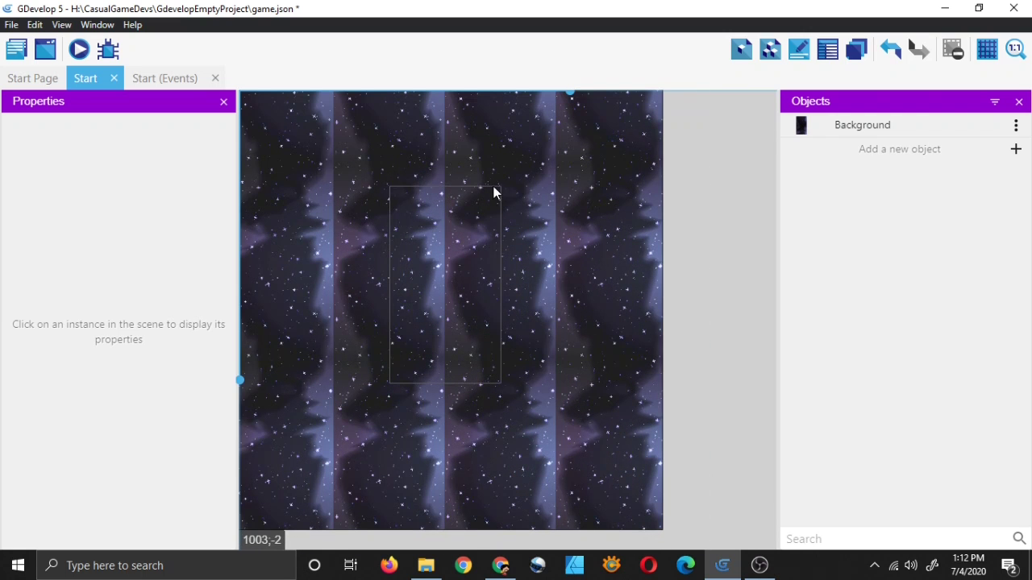
{"action": "scroll", "coordinate": [394, 176], "scroll_direction": "down", "scroll_amount": 3}
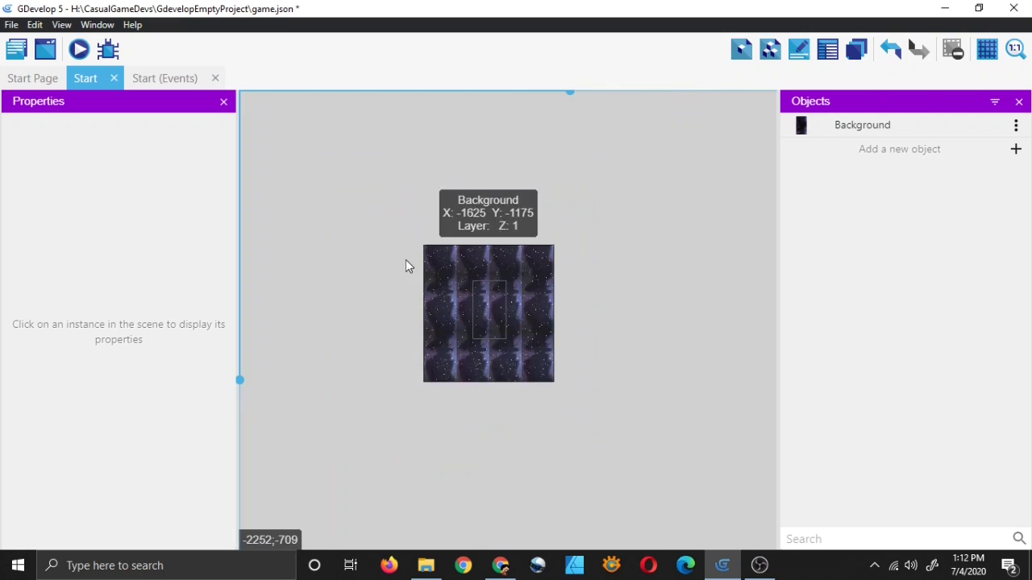
- Enlarge the Background further to 5430 x 5245, move it to X -2175, Y -1600 around the game frame, and deselect it
{"action": "left_click", "coordinate": [529, 365]}
{"action": "left_click_drag", "start_coordinate": [566, 393], "coordinate": [595, 409]}
{"action": "left_click_drag", "start_coordinate": [553, 363], "coordinate": [537, 350]}
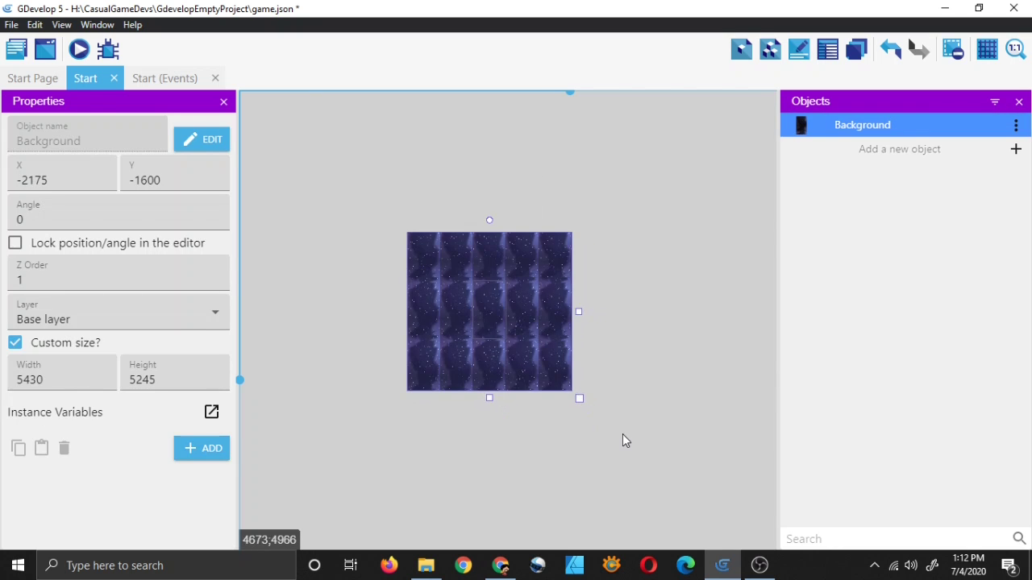
{"action": "left_click", "coordinate": [618, 438]}
- Preview the scene to check how the enlarged tiled background fills the window, then close the preview
{"action": "scroll", "coordinate": [534, 363], "scroll_direction": "up", "scroll_amount": 5}
{"action": "scroll", "coordinate": [494, 349], "scroll_direction": "down", "scroll_amount": 2}
{"action": "middle_click_drag", "start_coordinate": [460, 350], "coordinate": [511, 378]}
{"action": "left_click", "coordinate": [74, 53]}
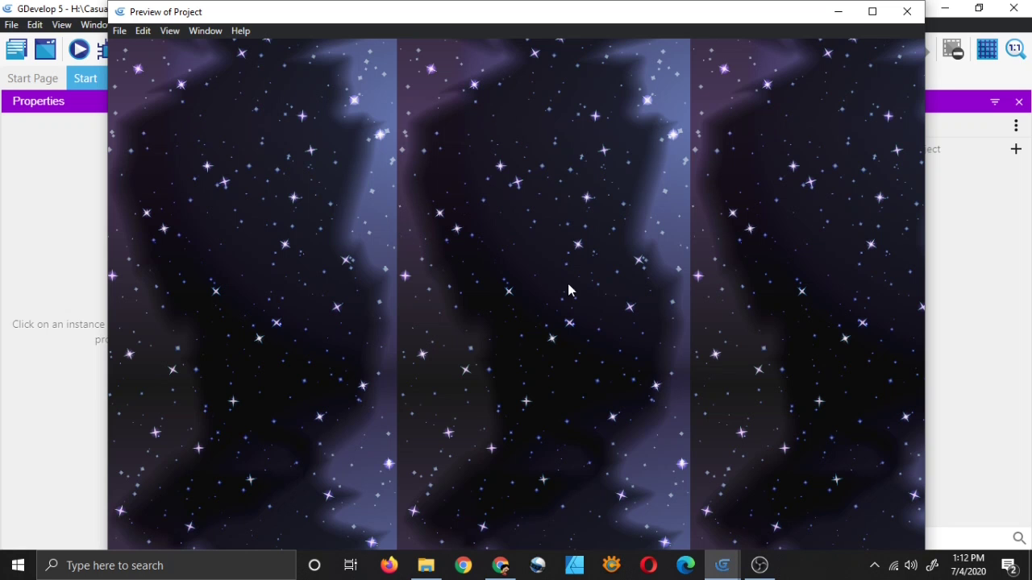
{"action": "left_click", "coordinate": [907, 11]}
- Delete the enlarged Background instance from the scene
{"action": "scroll", "coordinate": [497, 228], "scroll_direction": "down", "scroll_amount": 6}
{"action": "scroll", "coordinate": [511, 329], "scroll_direction": "up", "scroll_amount": 5}
{"action": "left_click", "coordinate": [511, 329]}
{"action": "key", "text": "Delete"}
- Add a new Sprite object and name it BackgroundDark
{"action": "left_click", "coordinate": [994, 153]}
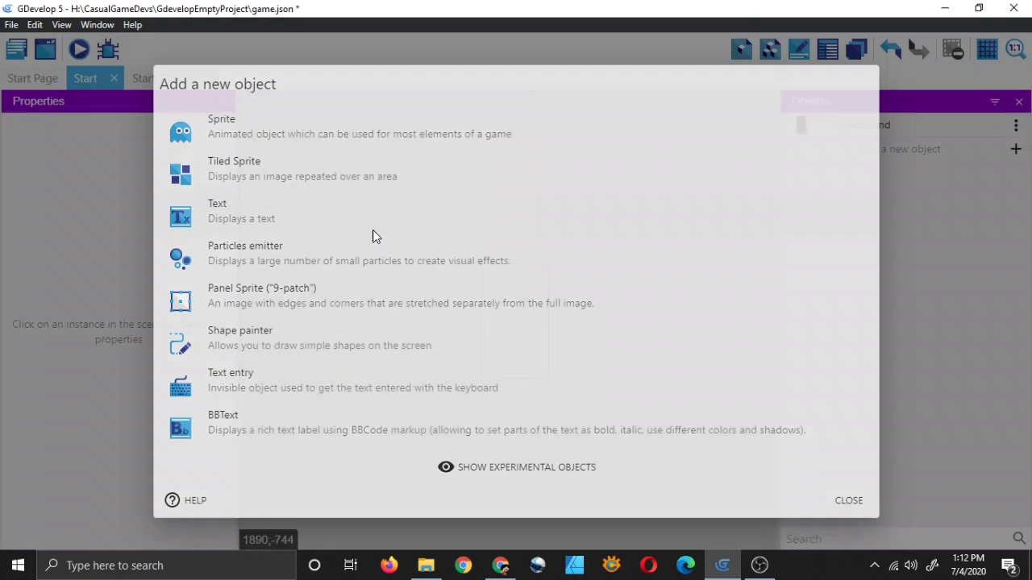
{"action": "left_click", "coordinate": [451, 137]}
{"action": "key", "text": "BackSpace"}
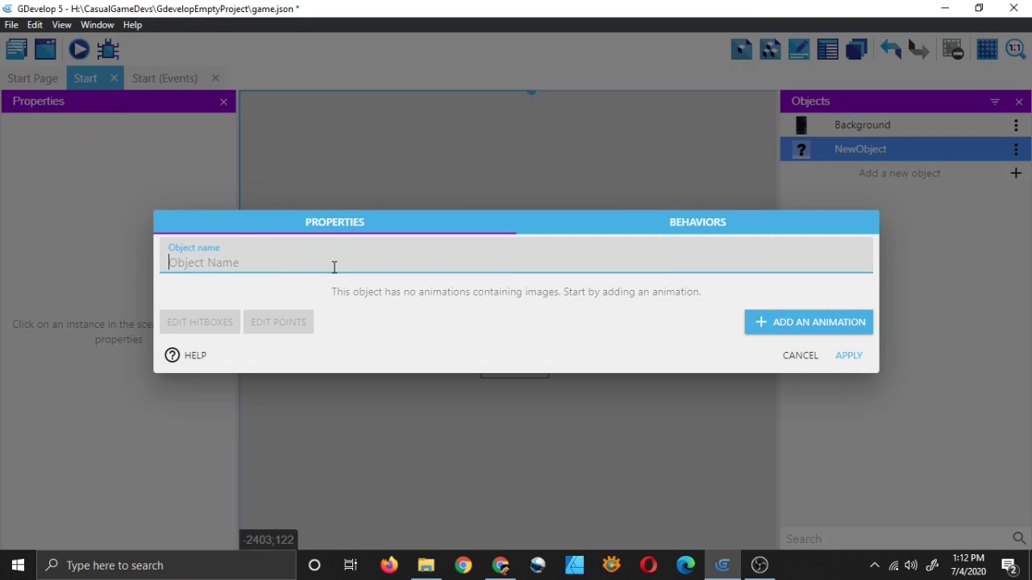
{"action": "type", "text": "BackgroundDark"}
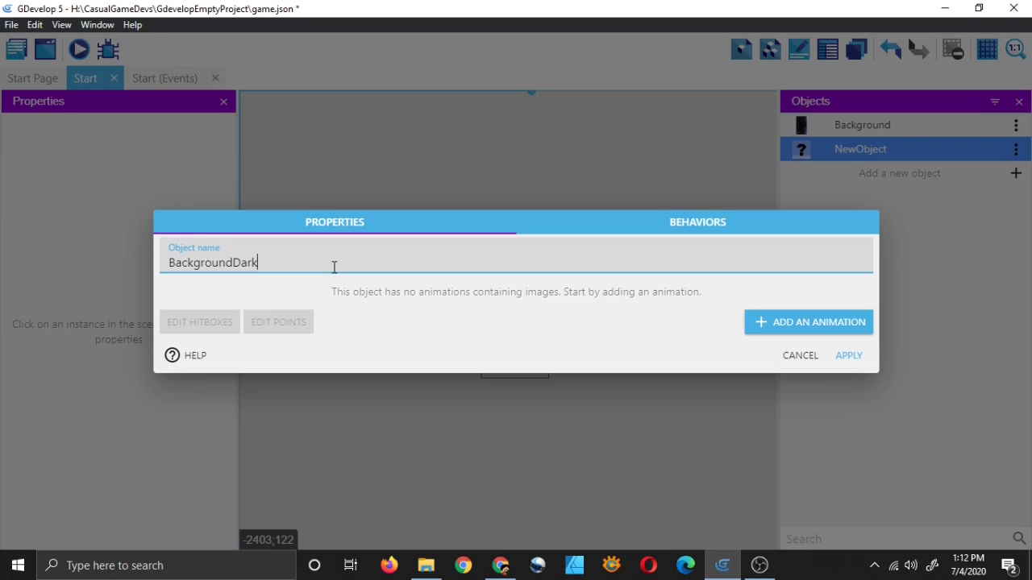
- Add an animation named Default with BG.png as its image to BackgroundDark, and apply the object's properties
{"action": "left_click", "coordinate": [764, 331]}
{"action": "left_click", "coordinate": [368, 241]}
{"action": "type", "text": "Default"}
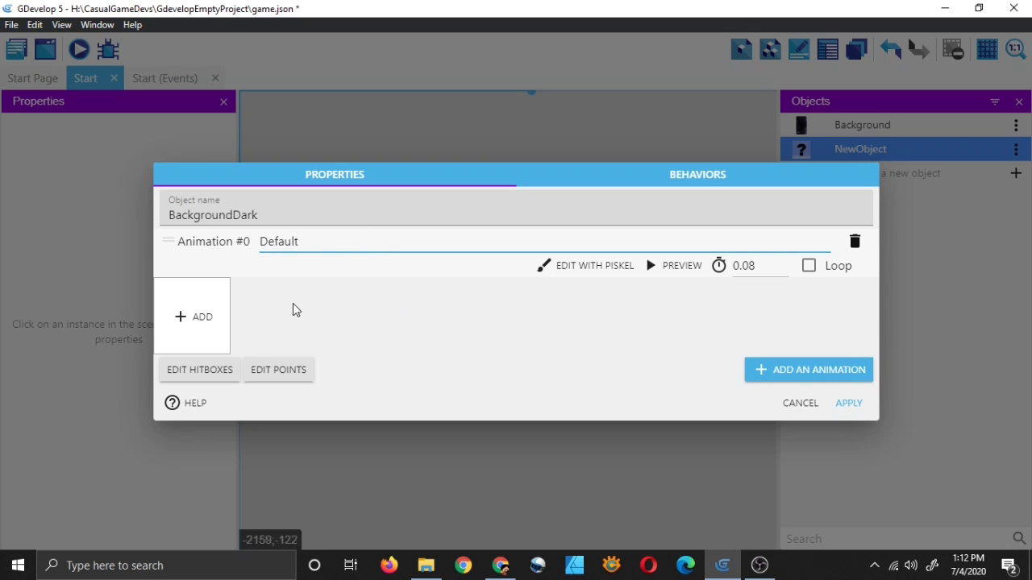
{"action": "left_click", "coordinate": [196, 317]}
{"action": "left_click", "coordinate": [444, 194]}
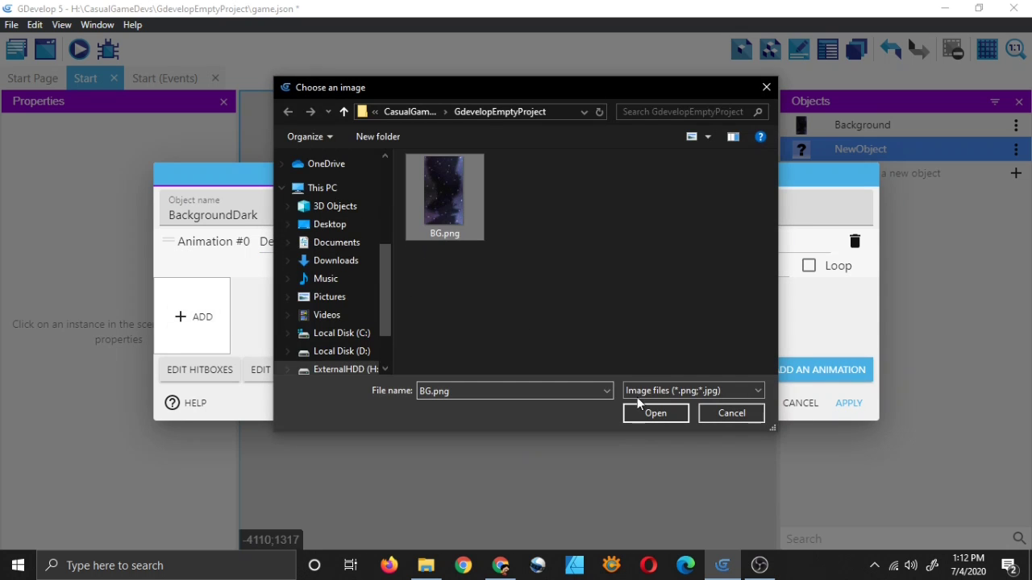
{"action": "left_click", "coordinate": [656, 413]}
{"action": "left_click", "coordinate": [851, 403]}
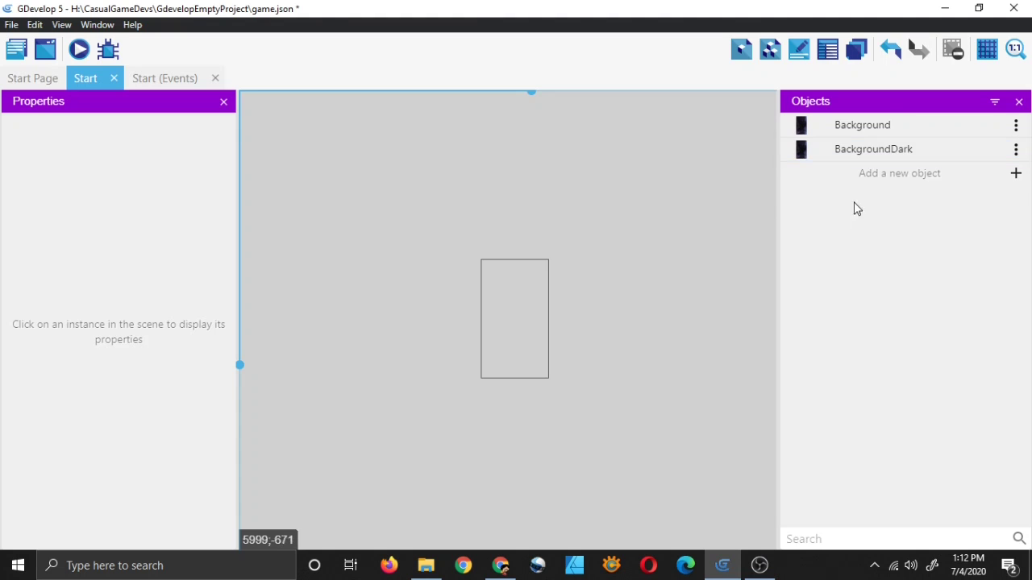
- Place a BackgroundDark instance outside the game frame at about X -2159, Y -1207 and select it
{"action": "left_click_drag", "start_coordinate": [802, 149], "coordinate": [352, 189]}
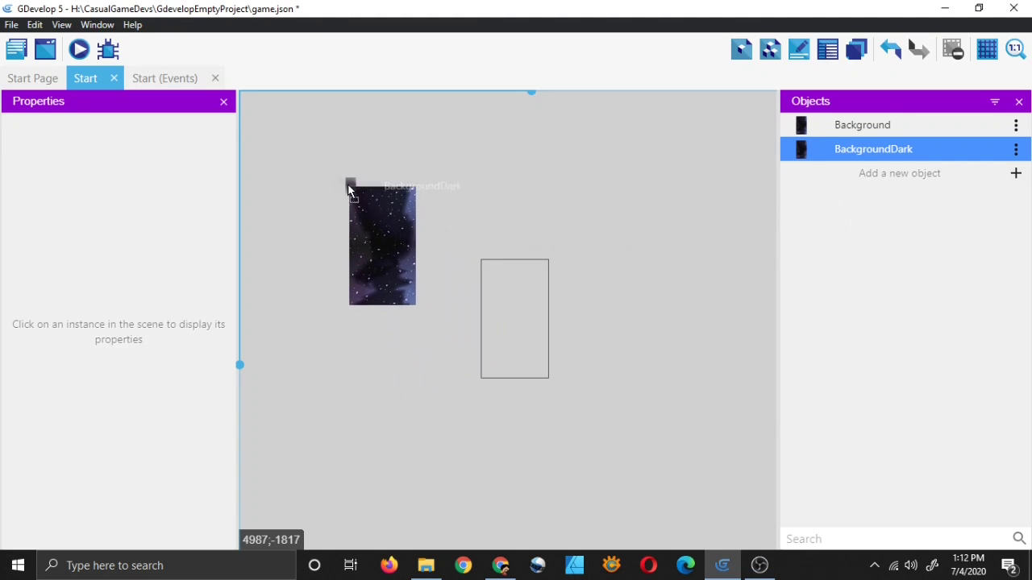
{"action": "left_click", "coordinate": [407, 291]}
{"action": "left_click", "coordinate": [396, 291]}
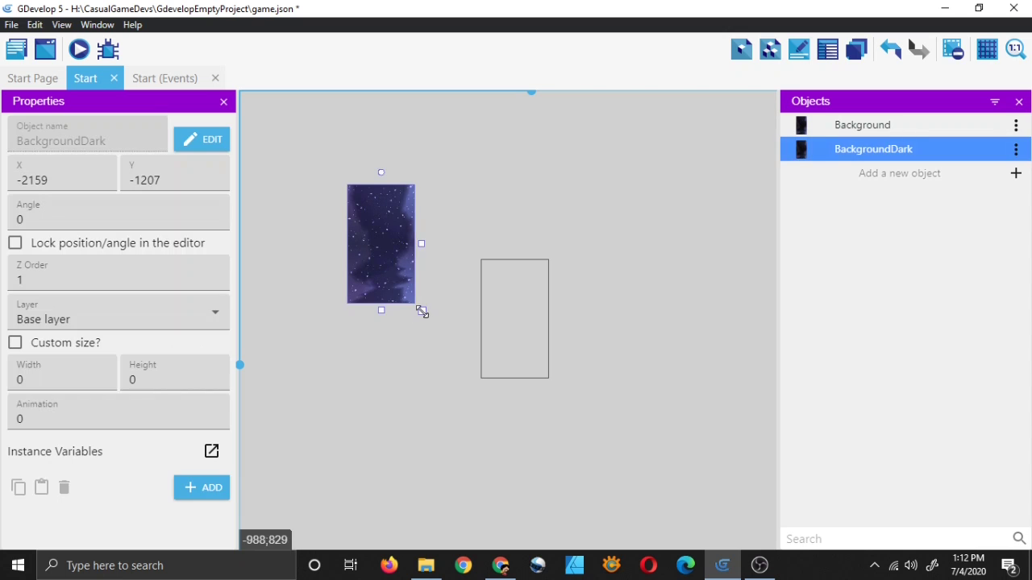
{"action": "left_click", "coordinate": [368, 289]}
{"action": "left_click", "coordinate": [371, 253]}
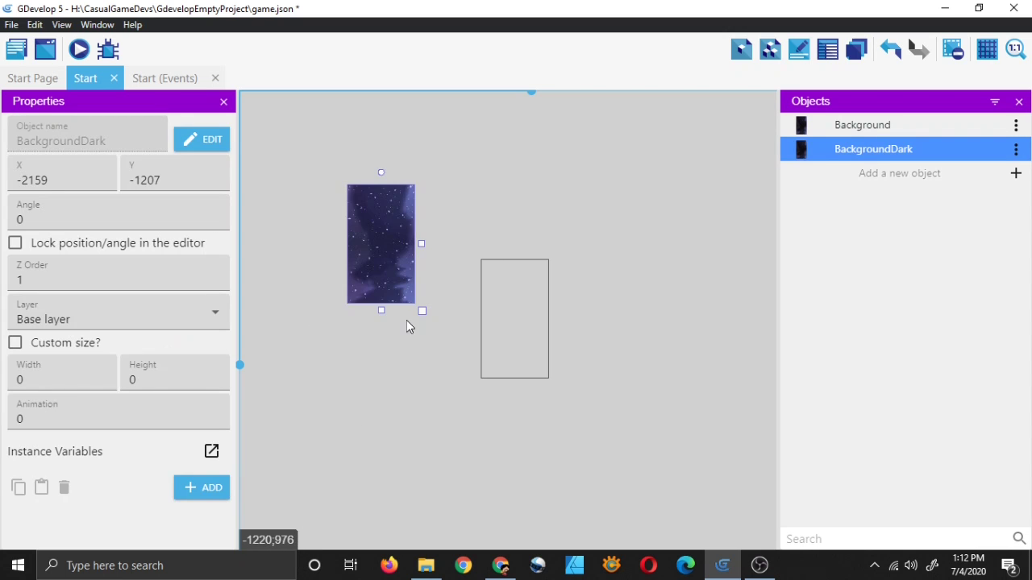
- Stretch the BackgroundDark instance to about 6665 x 4969 and position it around the game frame at X -3037, Y -1585
{"action": "left_click_drag", "start_coordinate": [423, 313], "coordinate": [558, 500]}
{"action": "left_click_drag", "start_coordinate": [418, 384], "coordinate": [365, 360]}
{"action": "left_click_drag", "start_coordinate": [496, 314], "coordinate": [721, 325]}
{"action": "scroll", "coordinate": [544, 311], "scroll_direction": "down", "scroll_amount": 10}
{"action": "scroll", "coordinate": [503, 341], "scroll_direction": "up", "scroll_amount": 8}
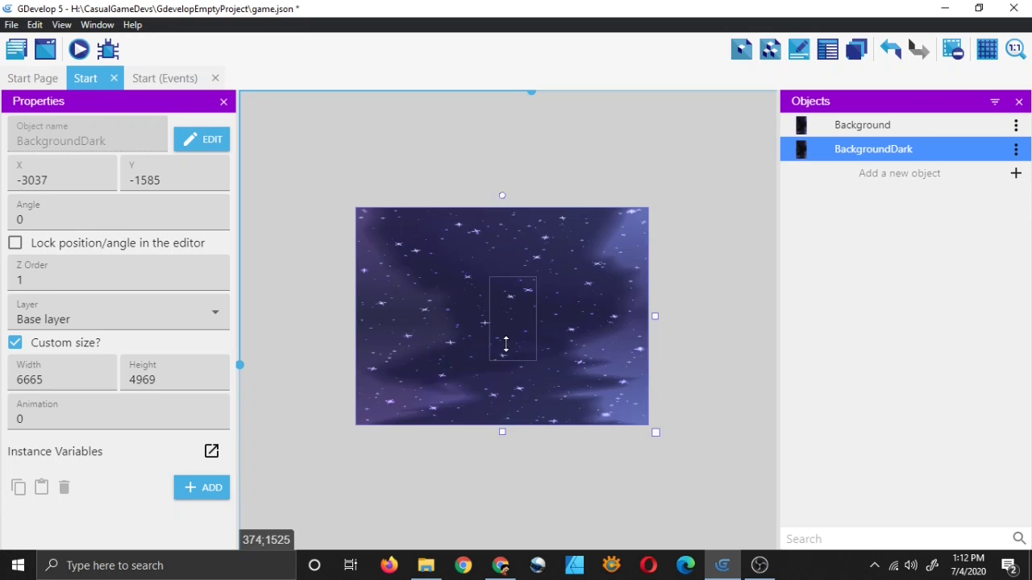
- Stretch the BackgroundDark instance vertically to a height of about 9555 and move it to X -2899, Y -3964 around the game frame
{"action": "left_click_drag", "start_coordinate": [501, 433], "coordinate": [502, 521]}
{"action": "left_click_drag", "start_coordinate": [464, 427], "coordinate": [470, 319]}
{"action": "left_click_drag", "start_coordinate": [509, 423], "coordinate": [508, 565]}
{"action": "scroll", "coordinate": [490, 434], "scroll_direction": "down", "scroll_amount": 6}
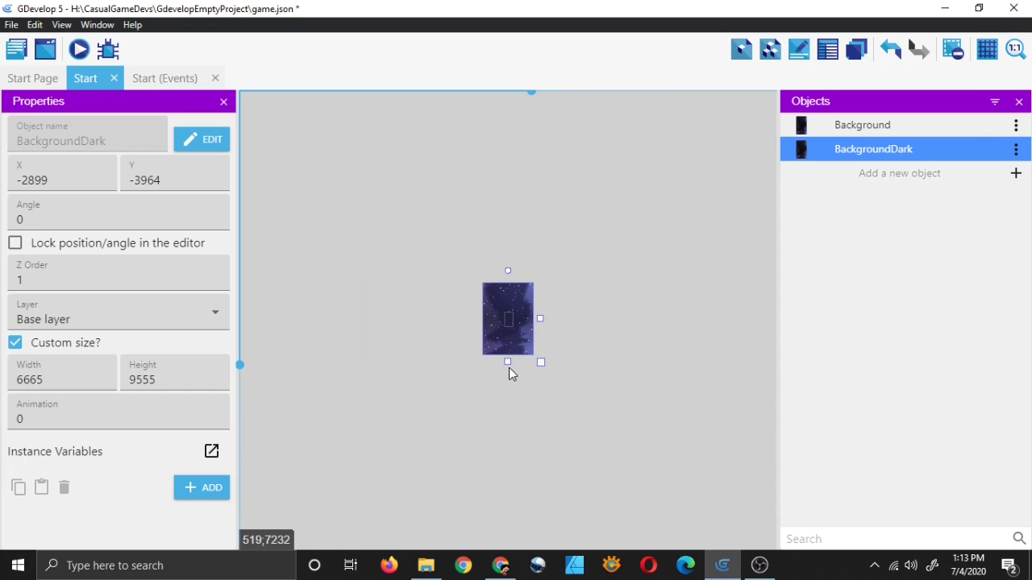
- Stretch the BackgroundDark instance to a height of about 13555, move it to X -2894, Y -5540, and save the project
{"action": "left_click_drag", "start_coordinate": [506, 363], "coordinate": [511, 400]}
{"action": "scroll", "coordinate": [513, 368], "scroll_direction": "up", "scroll_amount": 6}
{"action": "scroll", "coordinate": [530, 392], "scroll_direction": "down", "scroll_amount": 2}
{"action": "scroll", "coordinate": [560, 372], "scroll_direction": "down", "scroll_amount": 5}
{"action": "scroll", "coordinate": [563, 373], "scroll_direction": "up", "scroll_amount": 5}
{"action": "scroll", "coordinate": [522, 412], "scroll_direction": "down", "scroll_amount": 5}
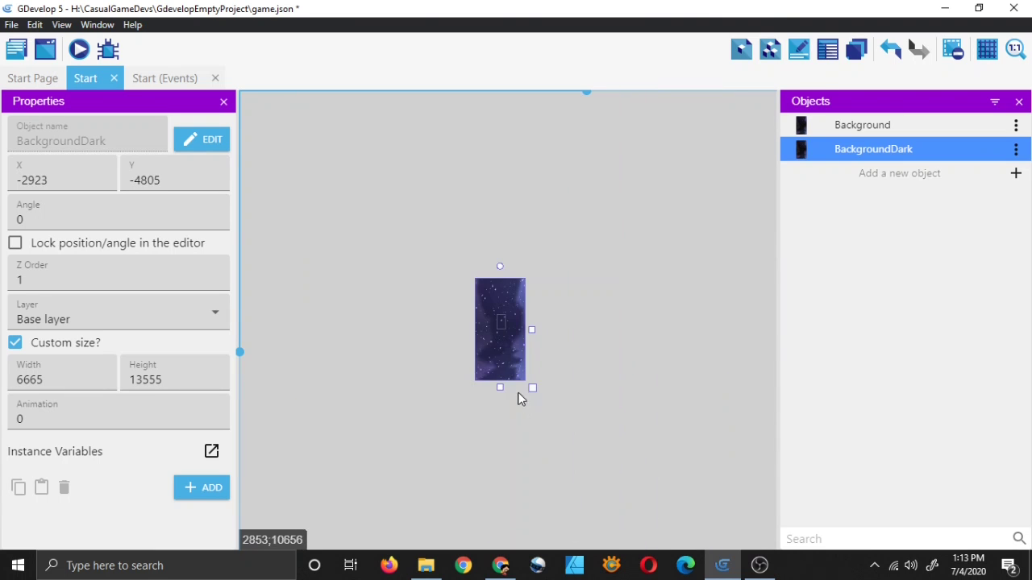
{"action": "scroll", "coordinate": [514, 391], "scroll_direction": "up", "scroll_amount": 4}
{"action": "left_click_drag", "start_coordinate": [513, 378], "coordinate": [514, 365]}
{"action": "scroll", "coordinate": [501, 342], "scroll_direction": "up", "scroll_amount": 3}
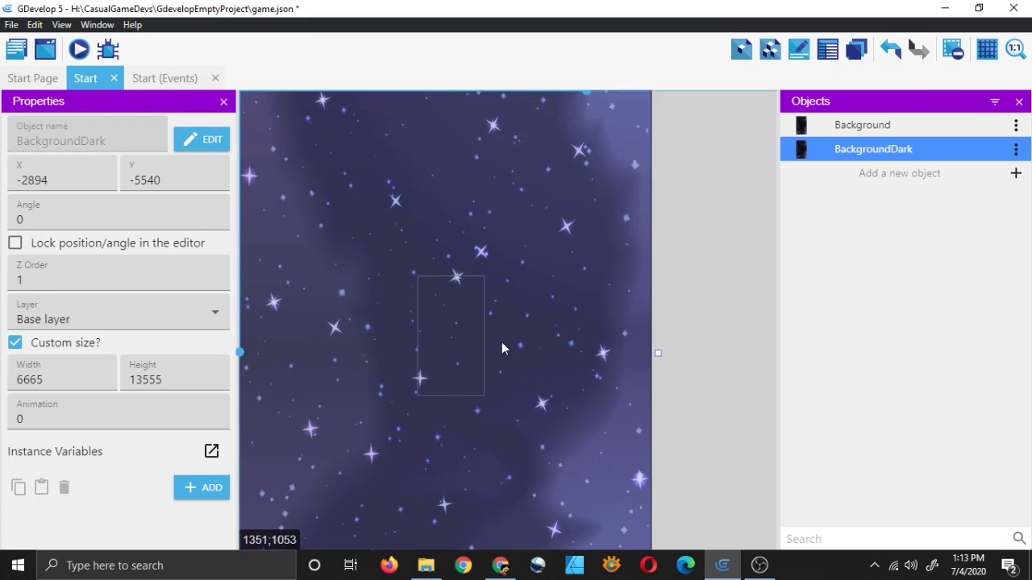
{"action": "key", "text": "ctrl+s"}
{"action": "left_click", "coordinate": [717, 270]}
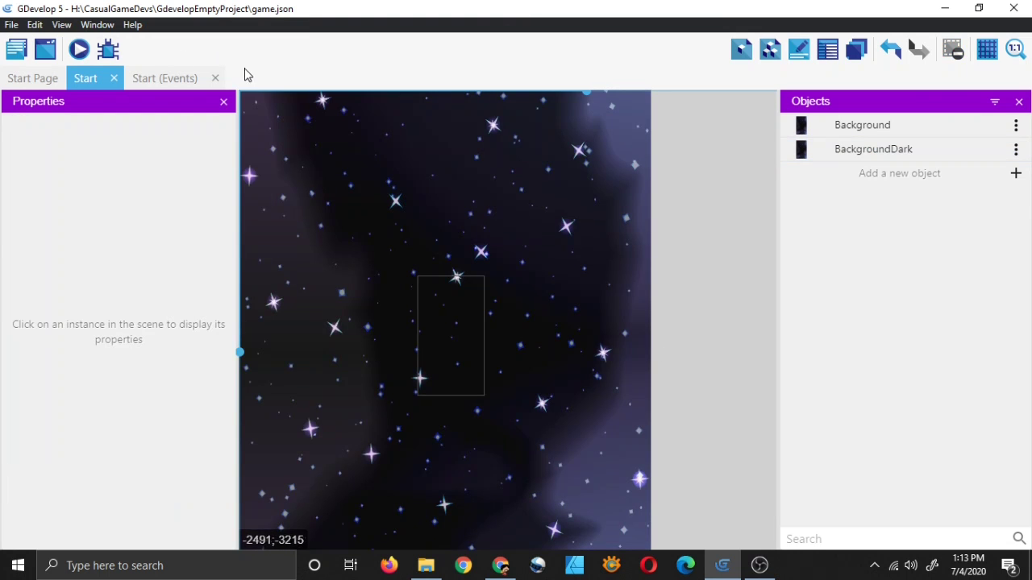
- Preview the game with the preview window at a narrow width and maximized, and close the preview
{"action": "left_click", "coordinate": [79, 52]}
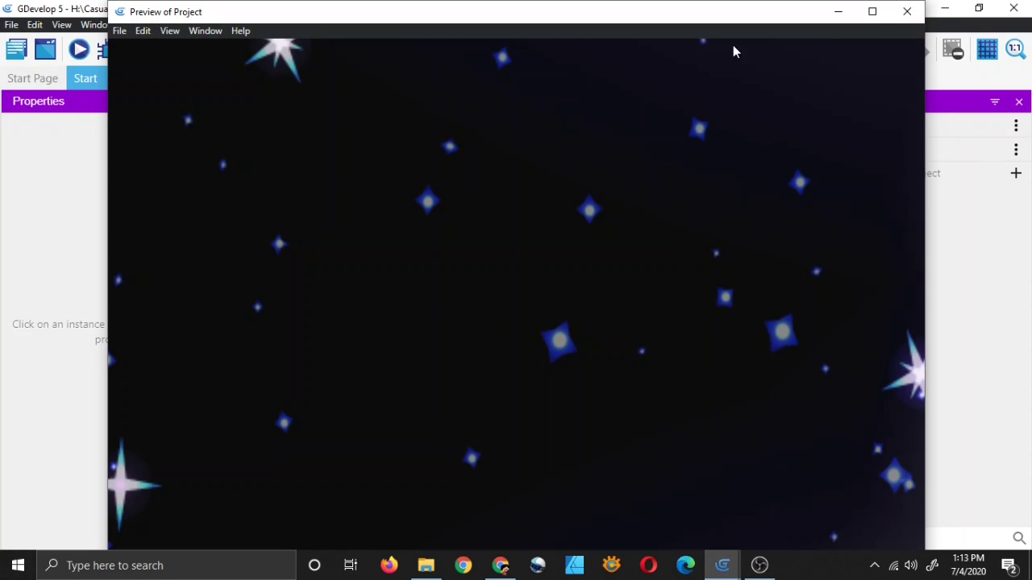
{"action": "left_click_drag", "start_coordinate": [926, 284], "coordinate": [414, 280]}
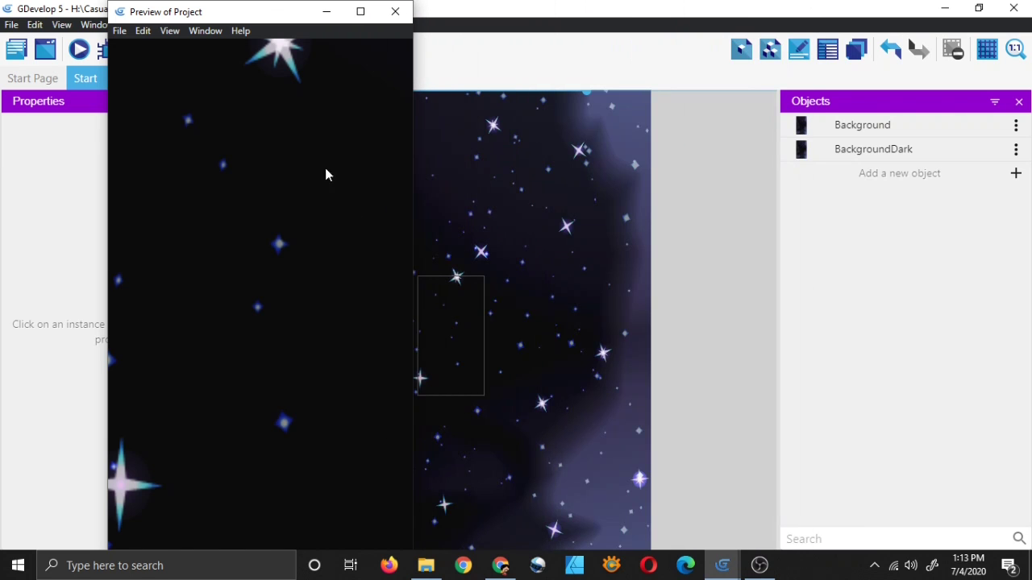
{"action": "left_click_drag", "start_coordinate": [269, 4], "coordinate": [438, 11]}
{"action": "left_click", "coordinate": [515, 19]}
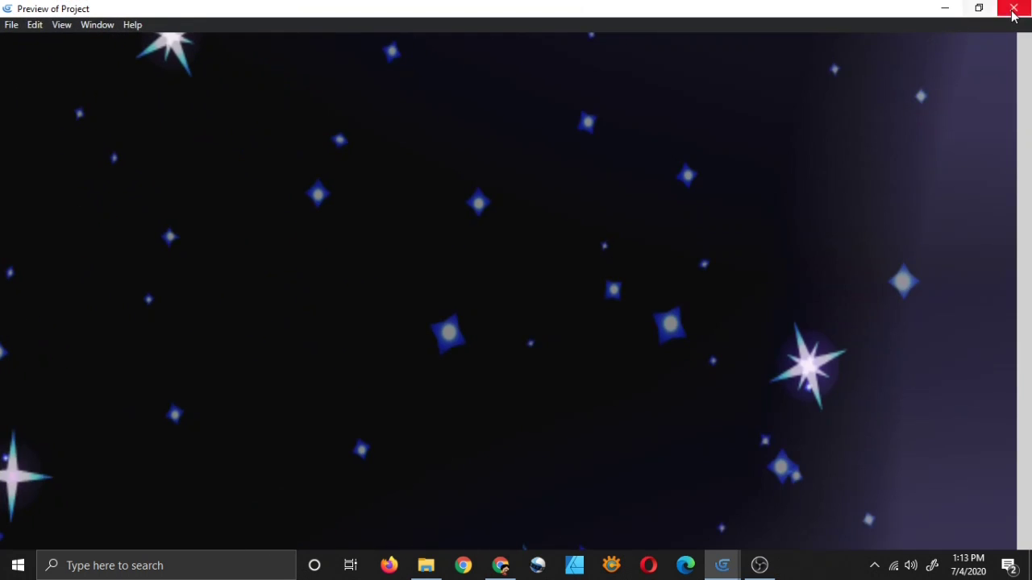
{"action": "left_click", "coordinate": [1013, 8]}
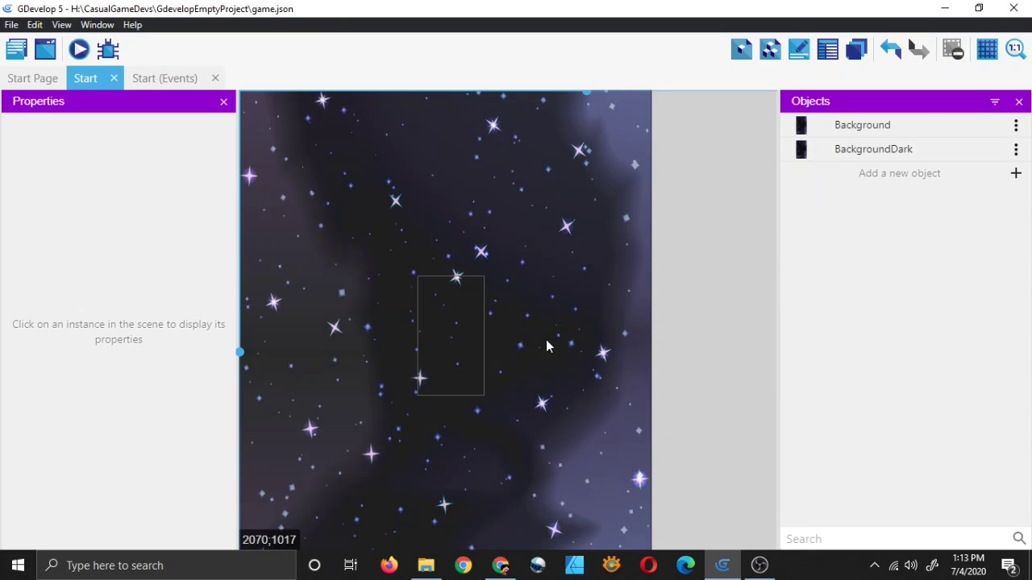
- Create a new Sprite object and name it TestObject
{"action": "scroll", "coordinate": [546, 346], "scroll_direction": "down", "scroll_amount": 3}
{"action": "scroll", "coordinate": [631, 292], "scroll_direction": "down", "scroll_amount": 2}
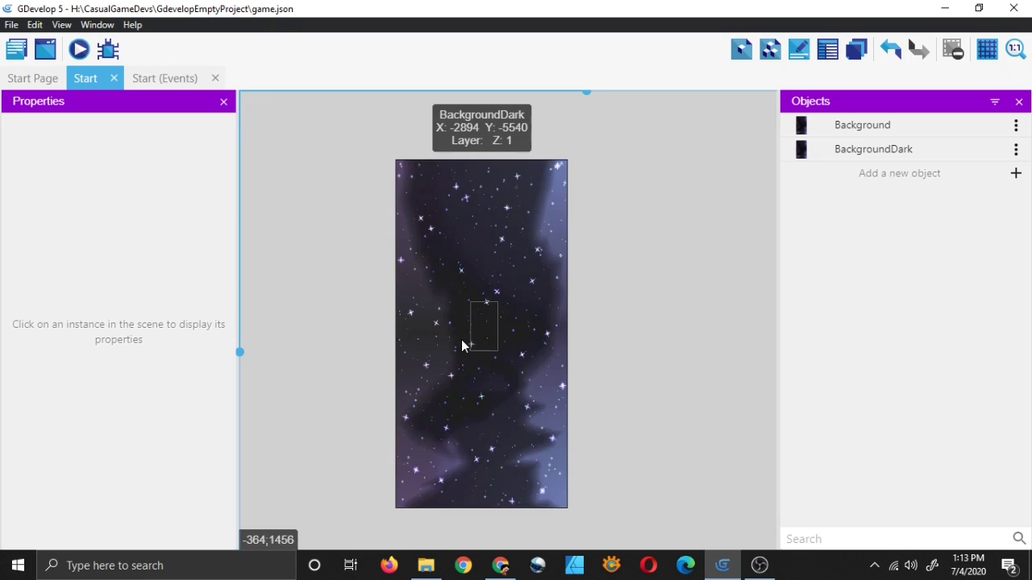
{"action": "scroll", "coordinate": [497, 307], "scroll_direction": "up", "scroll_amount": 4}
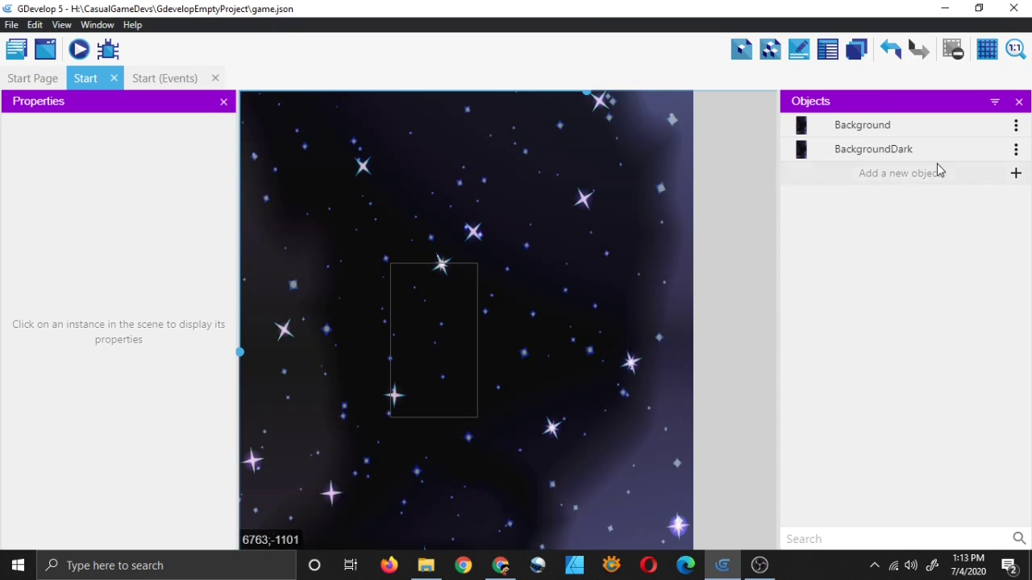
{"action": "left_click", "coordinate": [903, 173]}
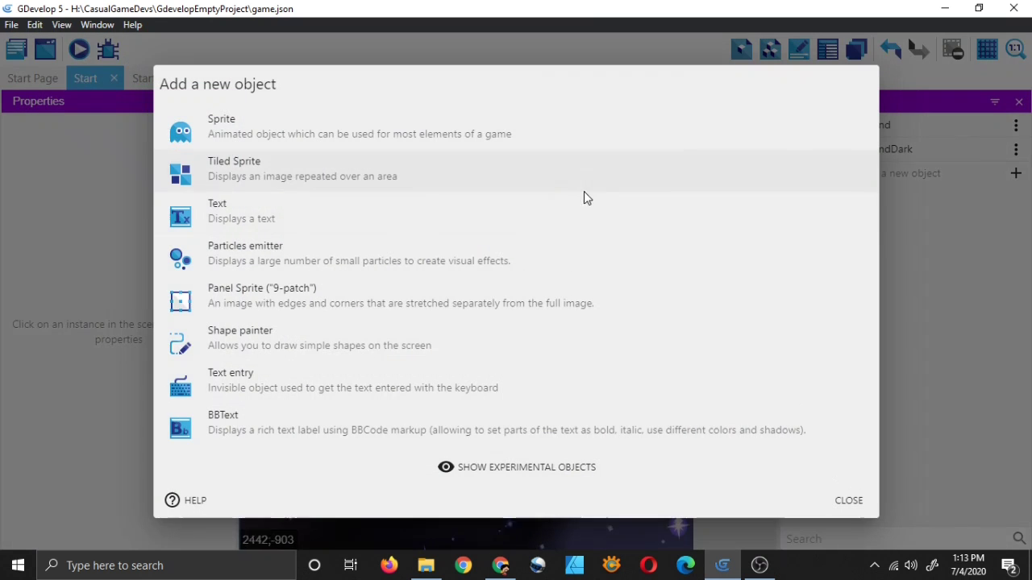
{"action": "left_click", "coordinate": [406, 134]}
{"action": "left_click", "coordinate": [290, 265]}
{"action": "double_click", "coordinate": [290, 264]}
{"action": "key", "text": "BackSpace"}
{"action": "type", "text": "O"}
{"action": "key", "text": "BackSpace"}
{"action": "type", "text": "OB"}
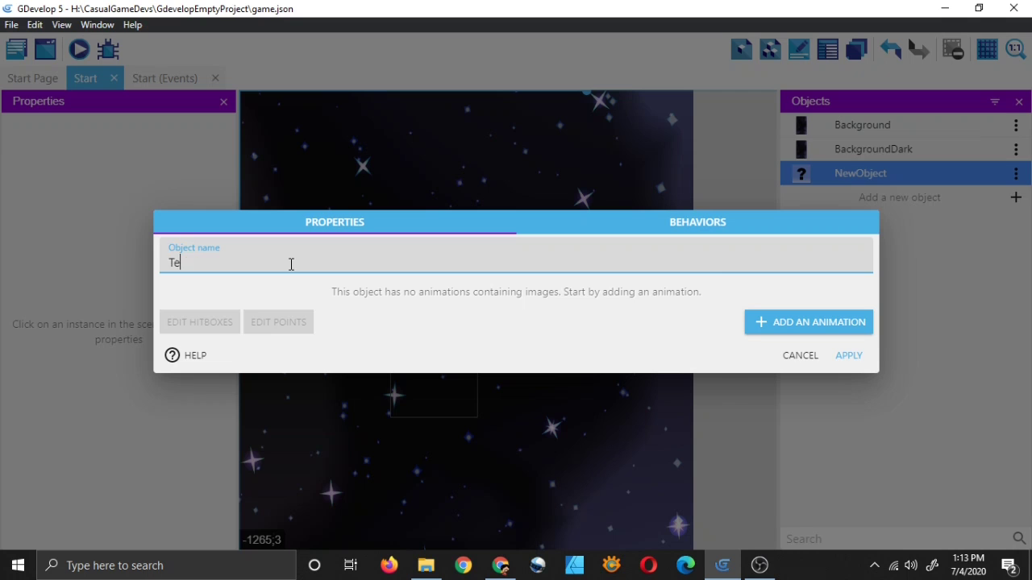
- Add an animation named Default to TestObject and open it in Piskel with a 32 x 32 px canvas
{"action": "left_click", "coordinate": [756, 322]}
{"action": "left_click", "coordinate": [424, 246]}
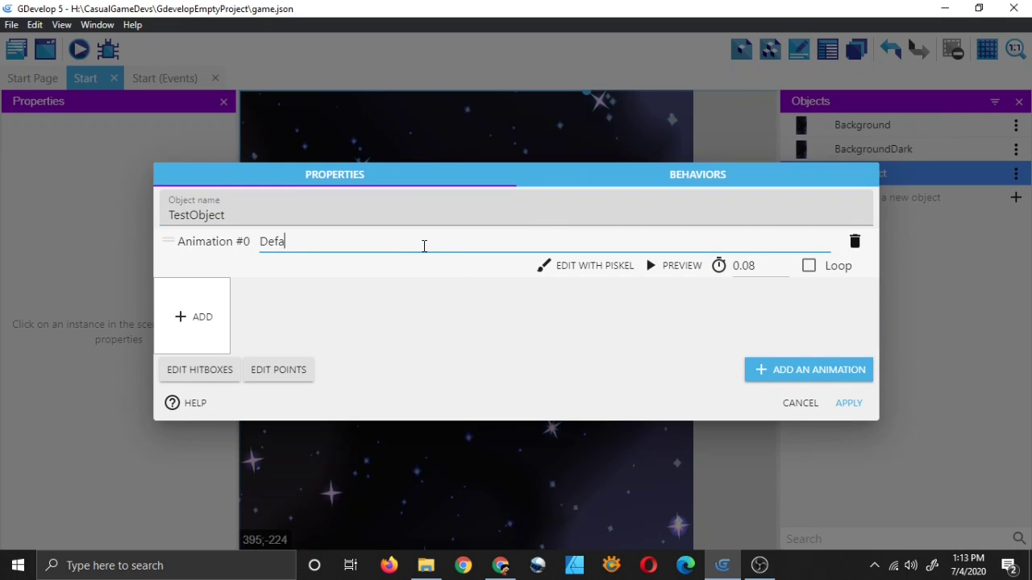
{"action": "left_click", "coordinate": [561, 271]}
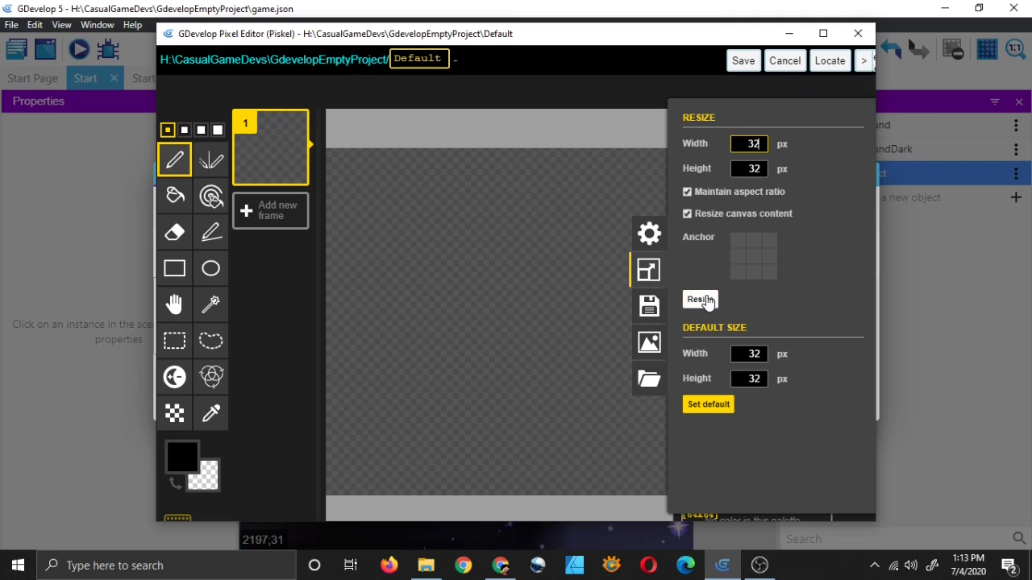
{"action": "left_click", "coordinate": [701, 301]}
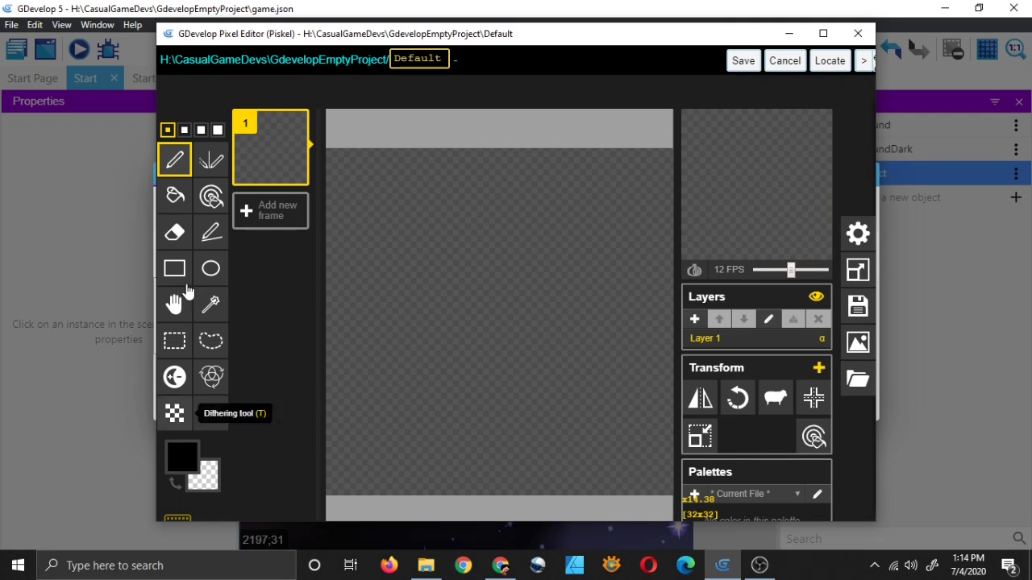
- Draw a 32 x 32 px rectangle outline in colour #ba5d5d along the edges of the canvas
{"action": "left_click", "coordinate": [184, 457]}
{"action": "left_click", "coordinate": [295, 366]}
{"action": "left_click", "coordinate": [285, 323]}
{"action": "left_click", "coordinate": [261, 334]}
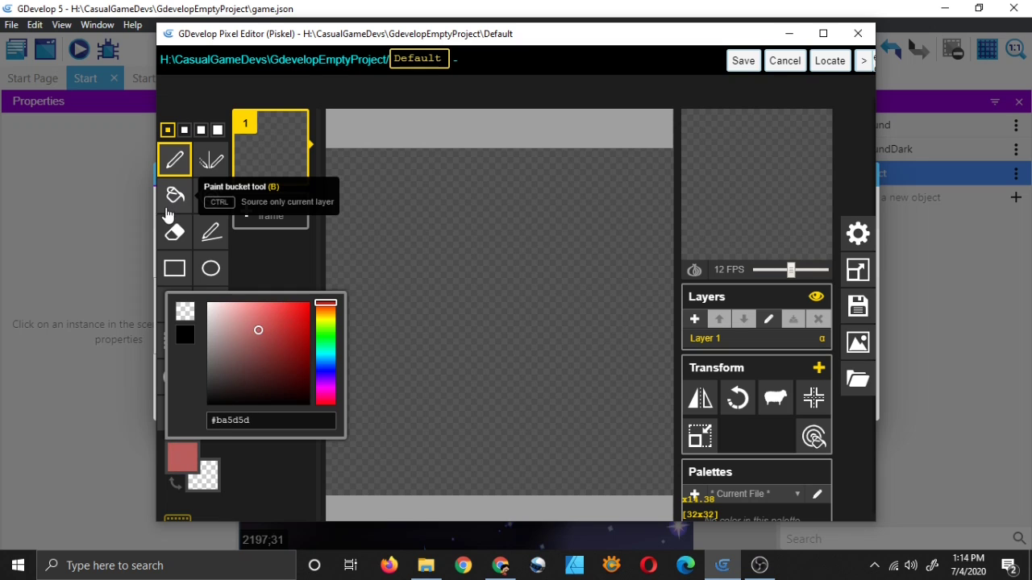
{"action": "left_click", "coordinate": [210, 232]}
{"action": "left_click", "coordinate": [174, 269]}
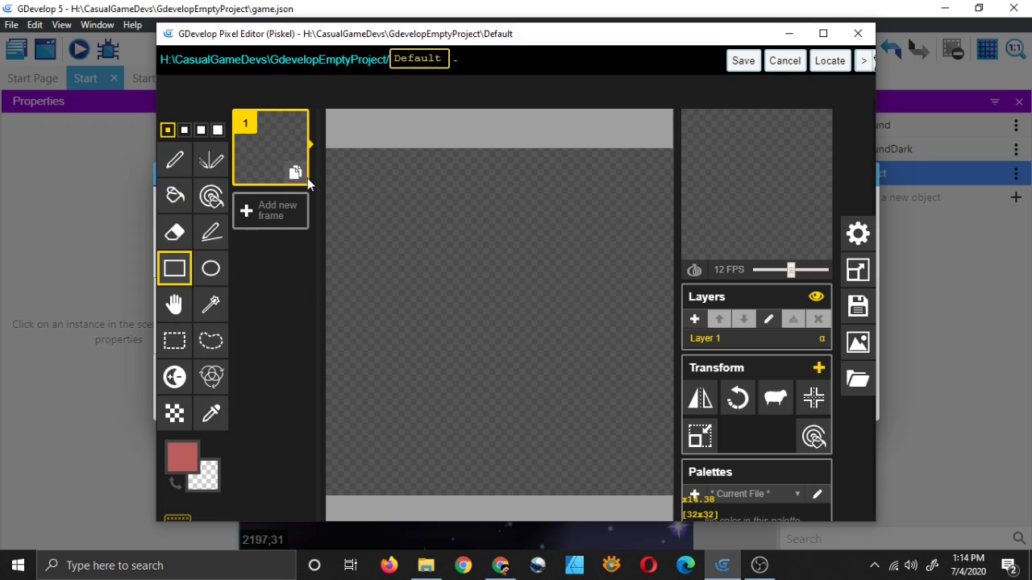
{"action": "left_click_drag", "start_coordinate": [327, 150], "coordinate": [668, 484]}
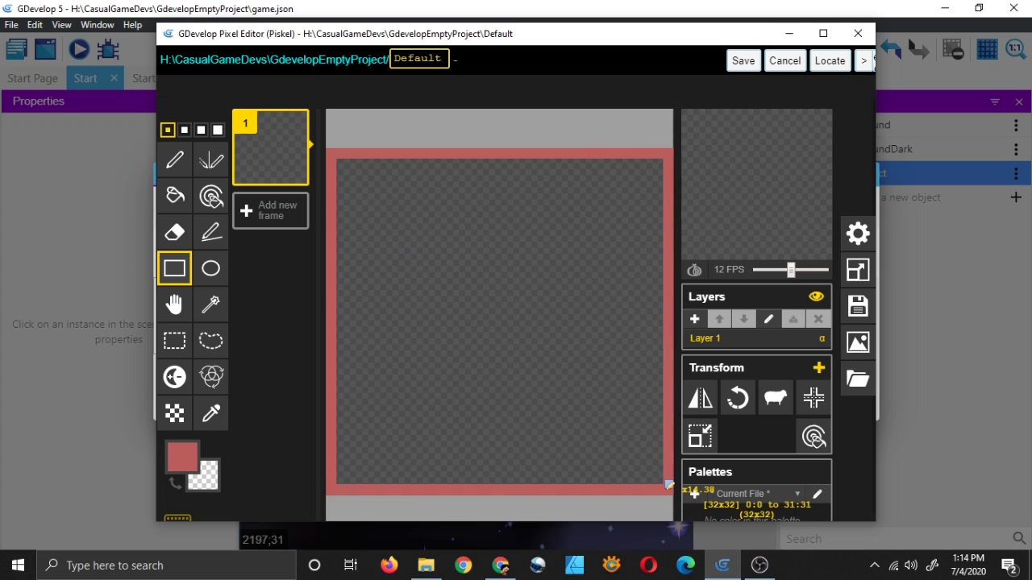
- Fill the inside of the rectangle outline with a strong red
{"action": "left_click", "coordinate": [182, 458]}
{"action": "left_click", "coordinate": [333, 321]}
{"action": "left_click", "coordinate": [174, 196]}
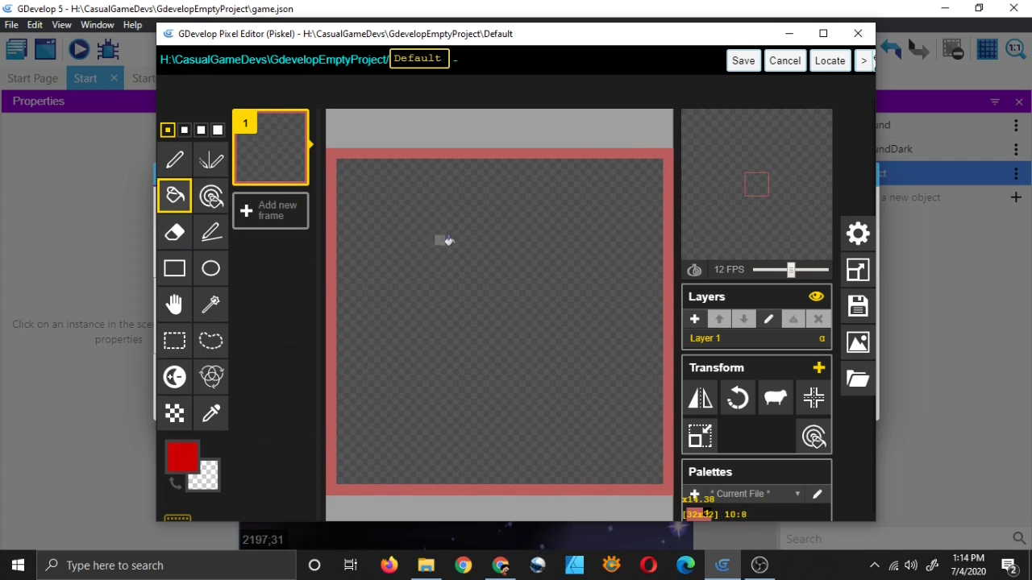
{"action": "left_click", "coordinate": [500, 387]}
- Resize the drawing with its content to 128 x 128 px, save it to the sprite and apply TestObject's properties
{"action": "left_click", "coordinate": [859, 274]}
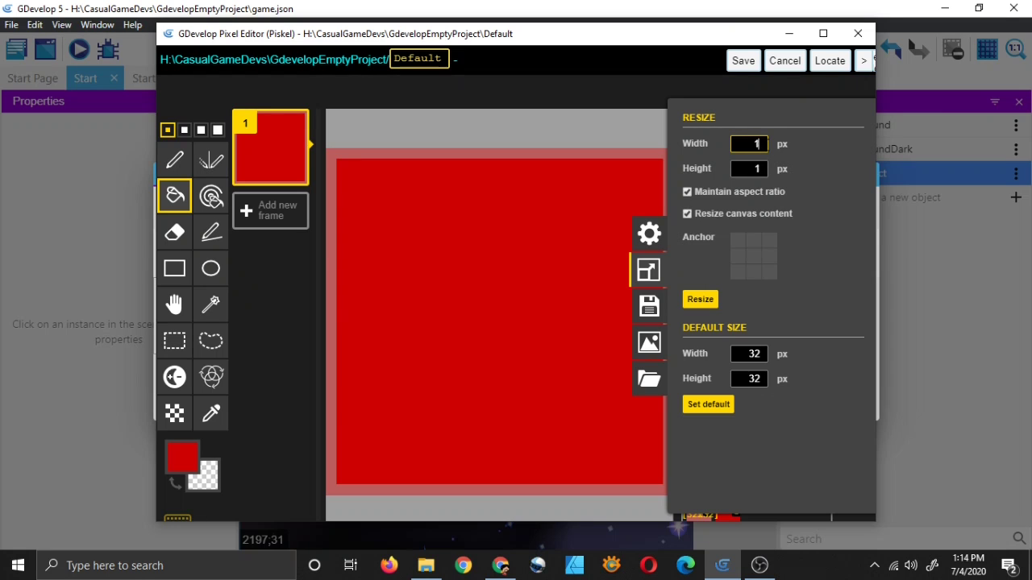
{"action": "left_click", "coordinate": [714, 300]}
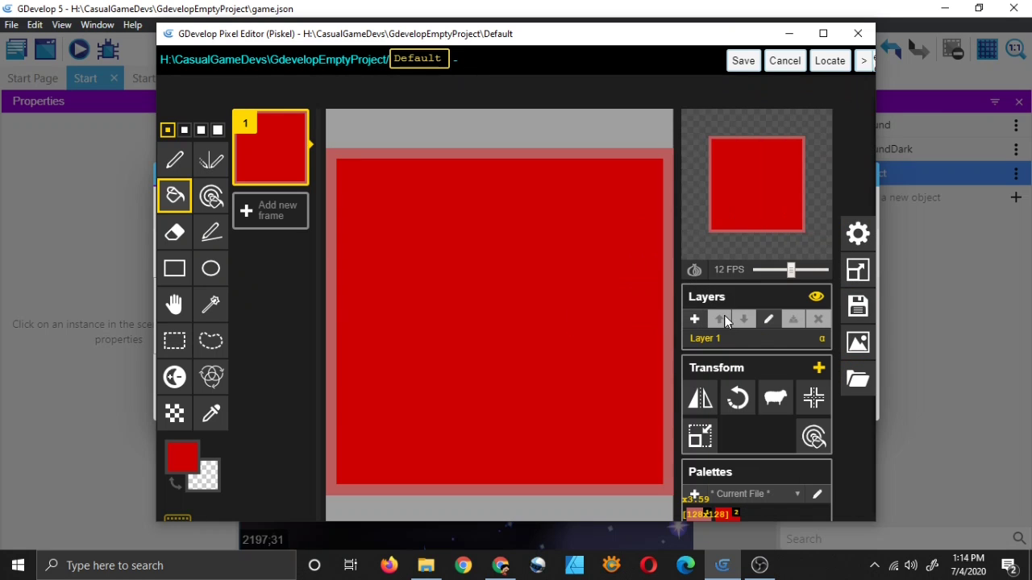
{"action": "left_click", "coordinate": [743, 60]}
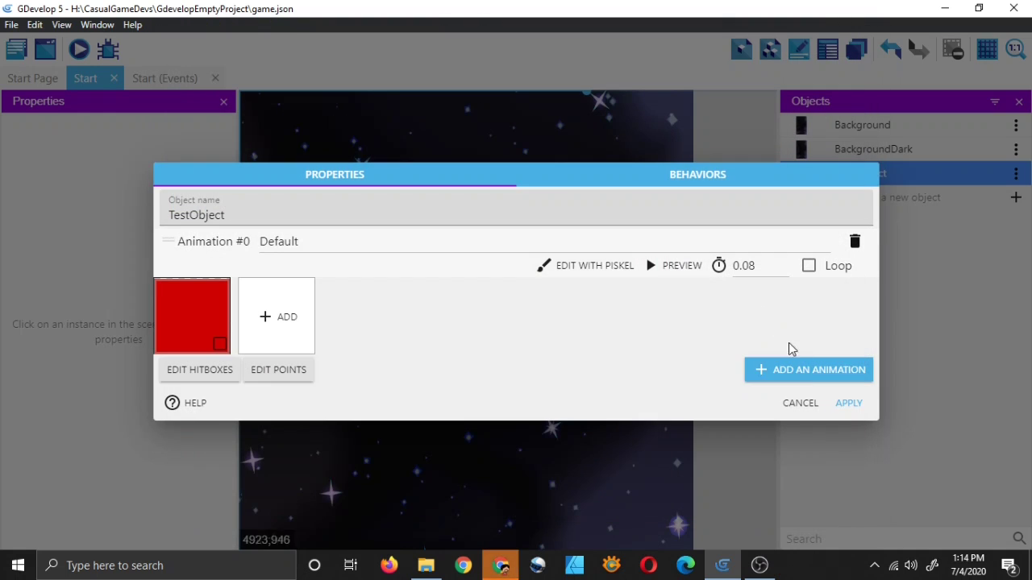
{"action": "left_click", "coordinate": [851, 403]}
- Place three TestObject instances in a column along the game frame's left side, the top at X 111, Y 248 and the middle at X 98, Y 806
{"action": "left_click_drag", "start_coordinate": [855, 173], "coordinate": [360, 278]}
{"action": "scroll", "coordinate": [434, 336], "scroll_direction": "up", "scroll_amount": 2, "text": "ctrl"}
{"action": "left_click", "coordinate": [387, 310]}
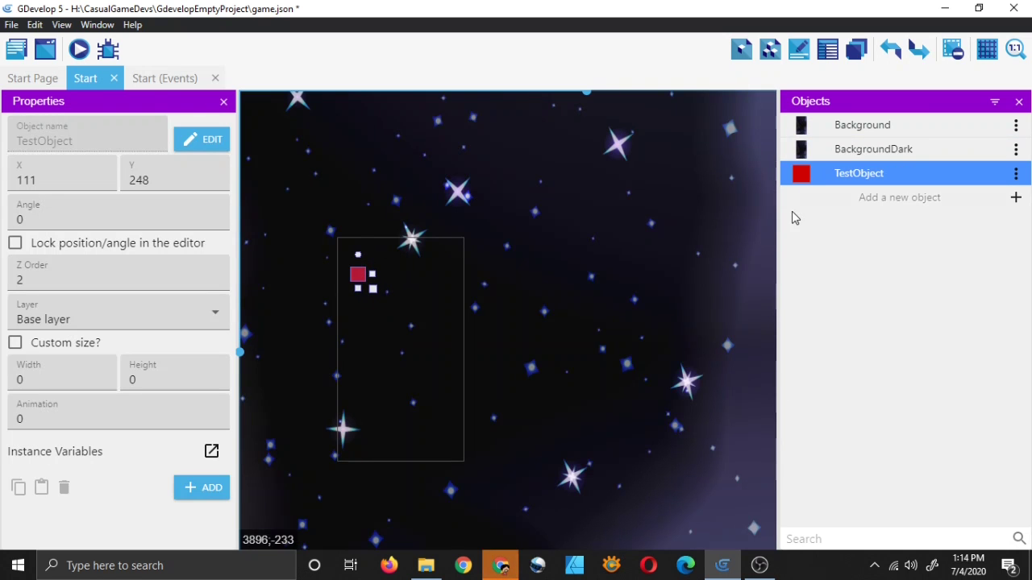
{"action": "left_click_drag", "start_coordinate": [811, 173], "coordinate": [381, 334]}
{"action": "left_click_drag", "start_coordinate": [806, 173], "coordinate": [364, 402]}
{"action": "left_click_drag", "start_coordinate": [363, 334], "coordinate": [354, 347]}
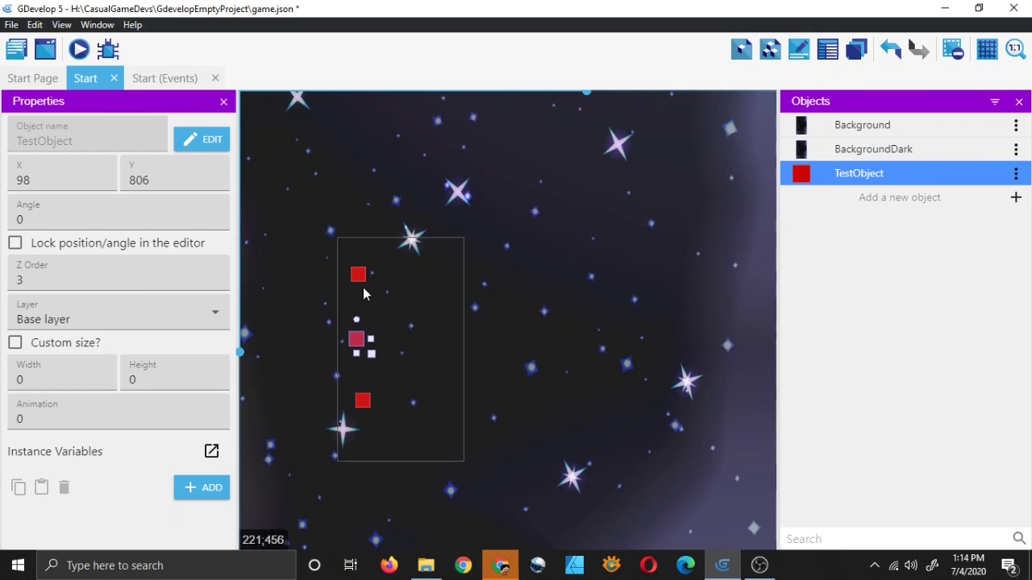
- Set the X position of the middle and bottom TestObject instances to 111 to line them up with the top one
{"action": "left_click", "coordinate": [358, 274]}
{"action": "left_click", "coordinate": [356, 339]}
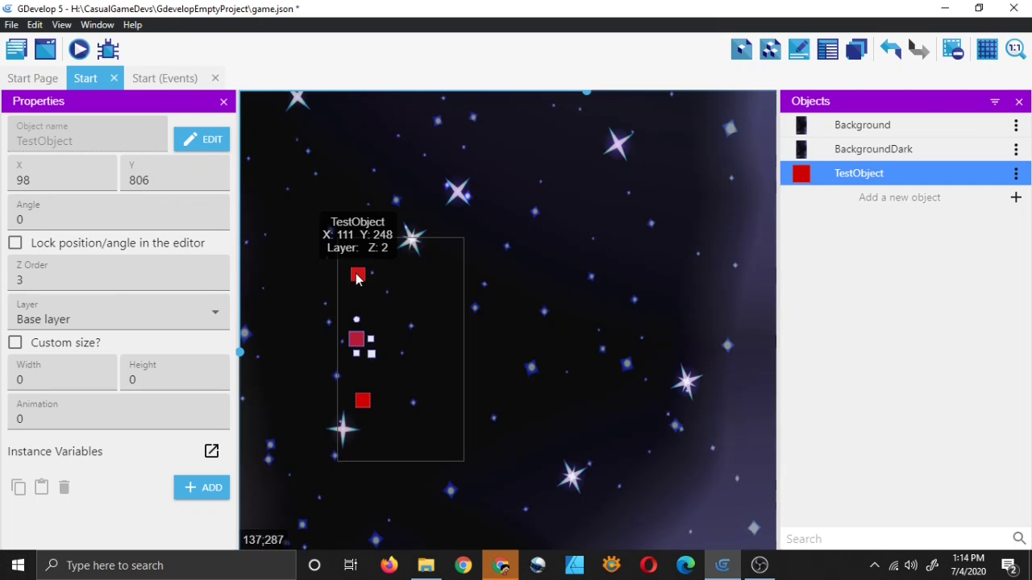
{"action": "left_click", "coordinate": [358, 274]}
{"action": "left_click", "coordinate": [355, 342]}
{"action": "left_click", "coordinate": [52, 179]}
{"action": "key", "text": "BackSpace"}
{"action": "key", "text": "BackSpace"}
{"action": "type", "text": "111"}
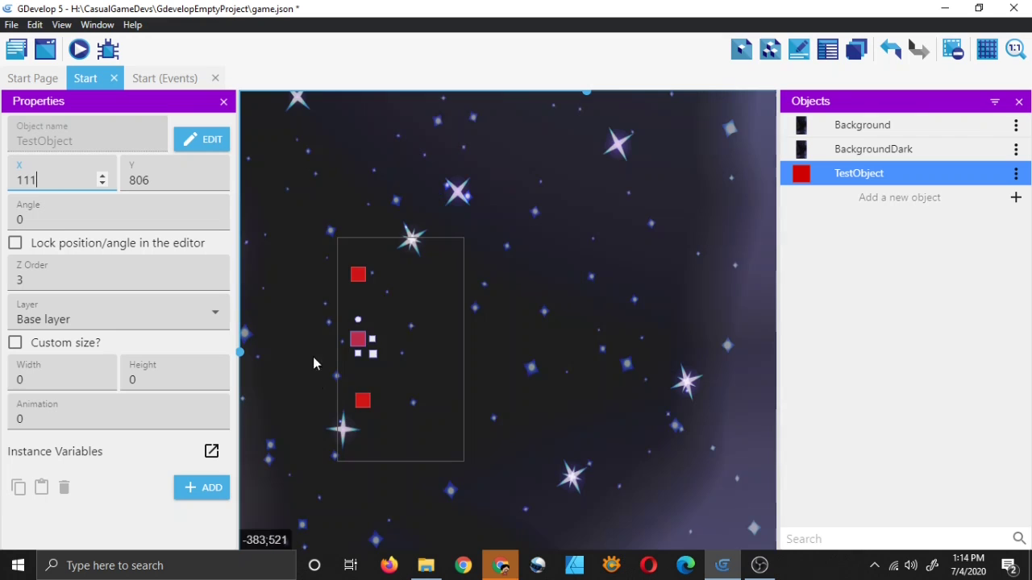
{"action": "left_click", "coordinate": [362, 403]}
{"action": "key", "text": "BackSpace"}
{"action": "key", "text": "BackSpace"}
{"action": "type", "text": "11"}
{"action": "left_click", "coordinate": [444, 396]}
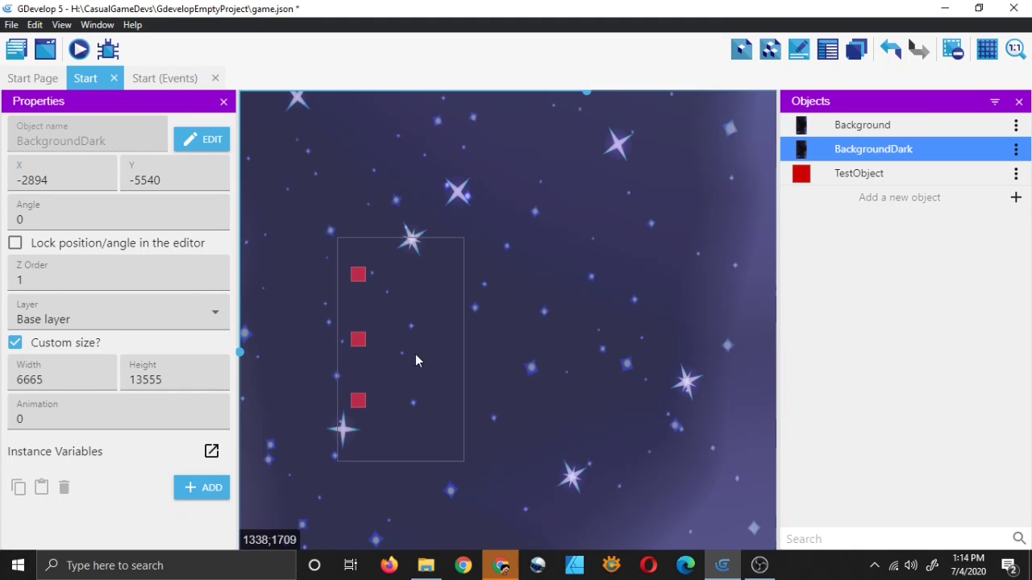
- Deselect the BackgroundDark instance and save the project
{"action": "scroll", "coordinate": [398, 506], "scroll_direction": "down", "scroll_amount": 1, "text": "ctrl"}
{"action": "scroll", "coordinate": [493, 451], "scroll_direction": "down", "scroll_amount": 3, "text": "ctrl"}
{"action": "left_click", "coordinate": [622, 434]}
{"action": "scroll", "coordinate": [531, 324], "scroll_direction": "up", "scroll_amount": 5, "text": "ctrl"}
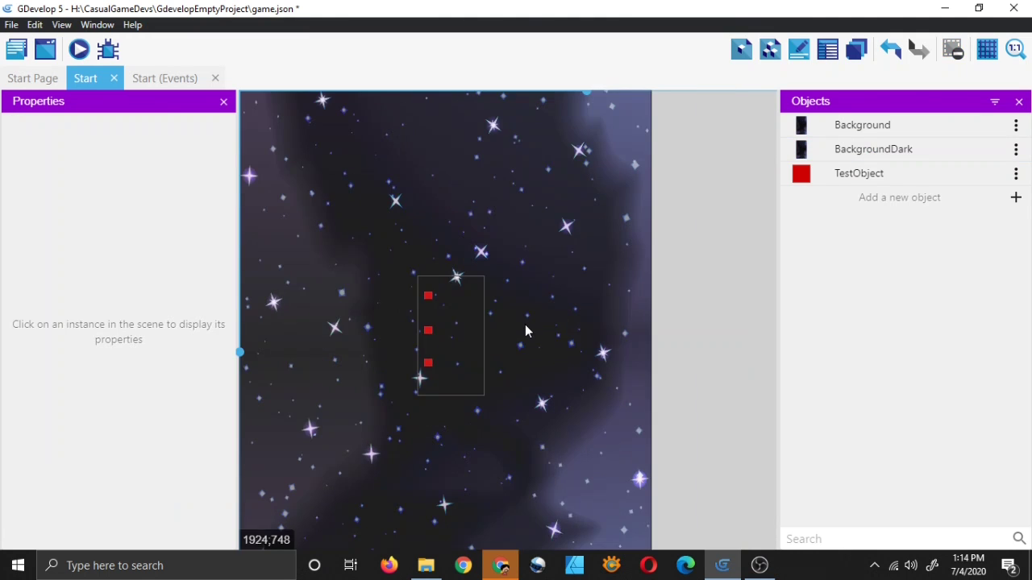
{"action": "key", "text": "ctrl+s"}
{"action": "scroll", "coordinate": [424, 352], "scroll_direction": "left", "scroll_amount": 1, "text": "shift"}
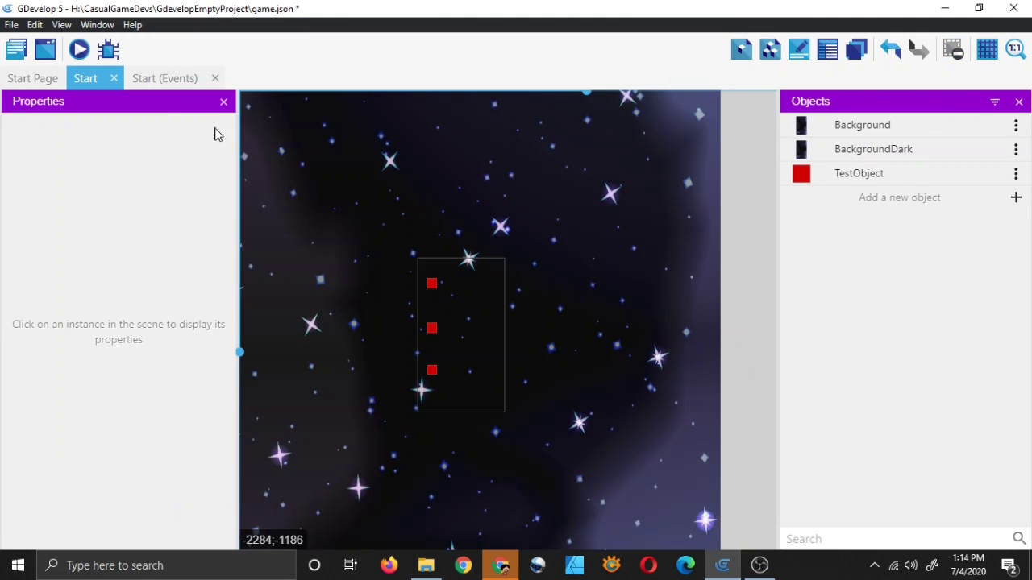
- Preview the game with the red test squares, shrink the preview window and move it toward the middle of the screen
{"action": "left_click", "coordinate": [88, 50]}
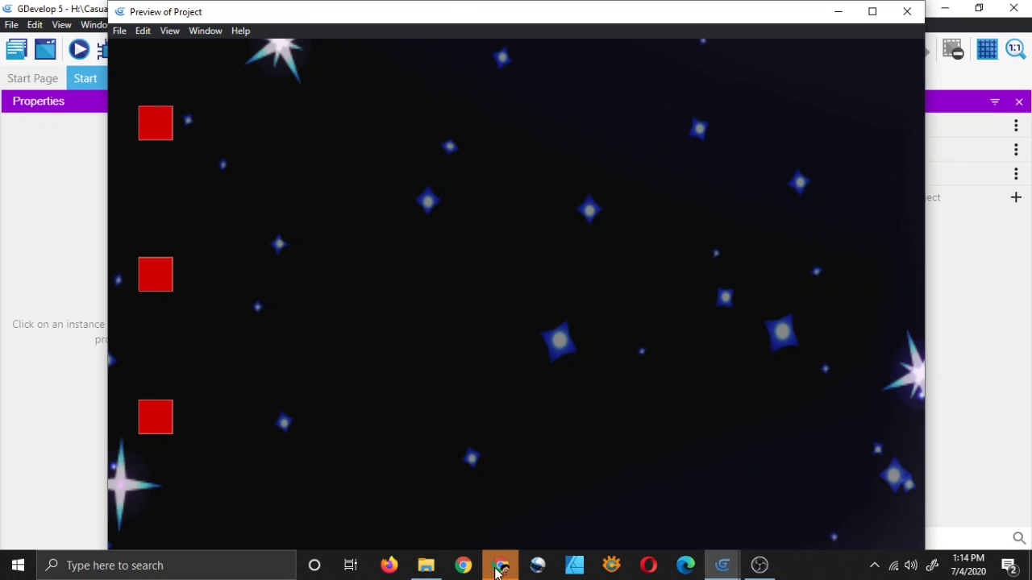
{"action": "left_click_drag", "start_coordinate": [926, 311], "coordinate": [538, 331]}
{"action": "left_click_drag", "start_coordinate": [353, 4], "coordinate": [471, 103]}
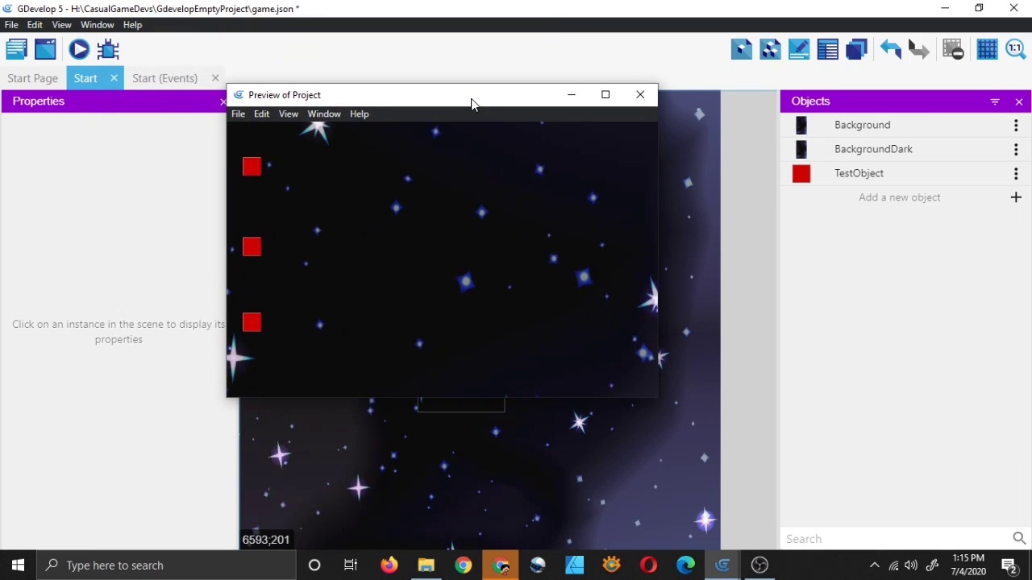